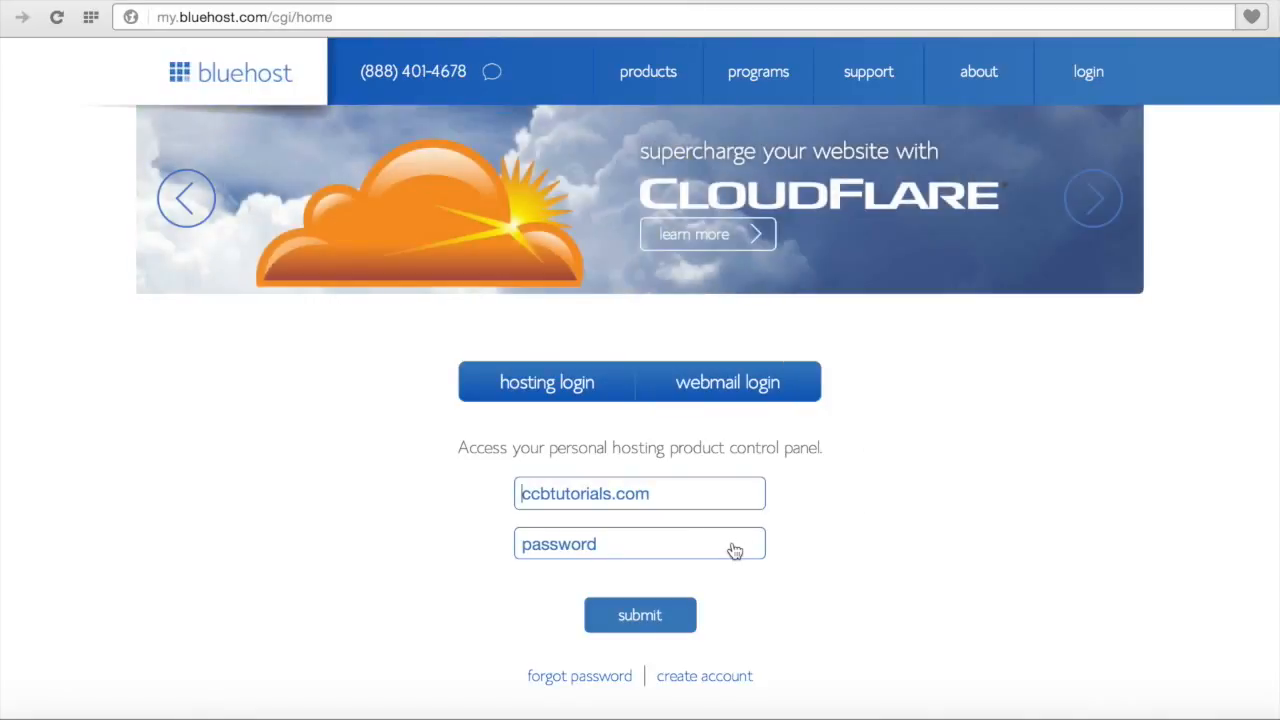
Step: Enter the account password and submit the Bluehost hosting login
click(697, 537)
text(••••••••••)
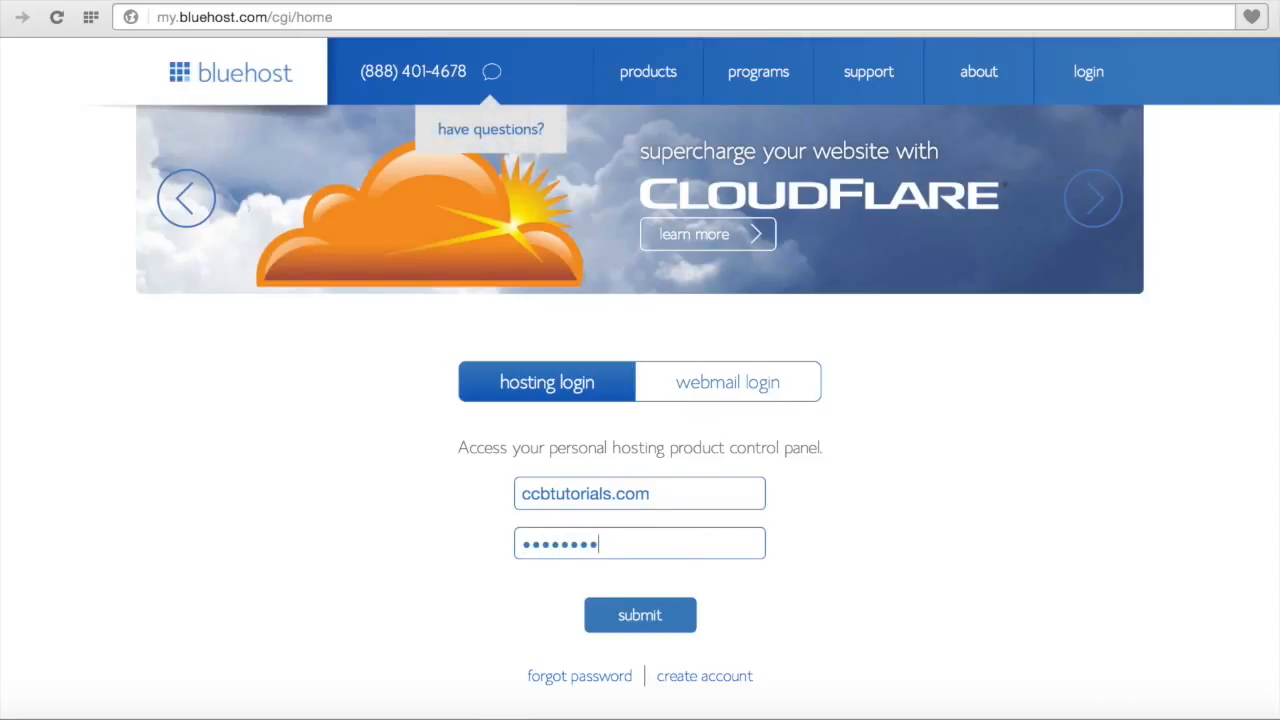
text(•)
key(Return)
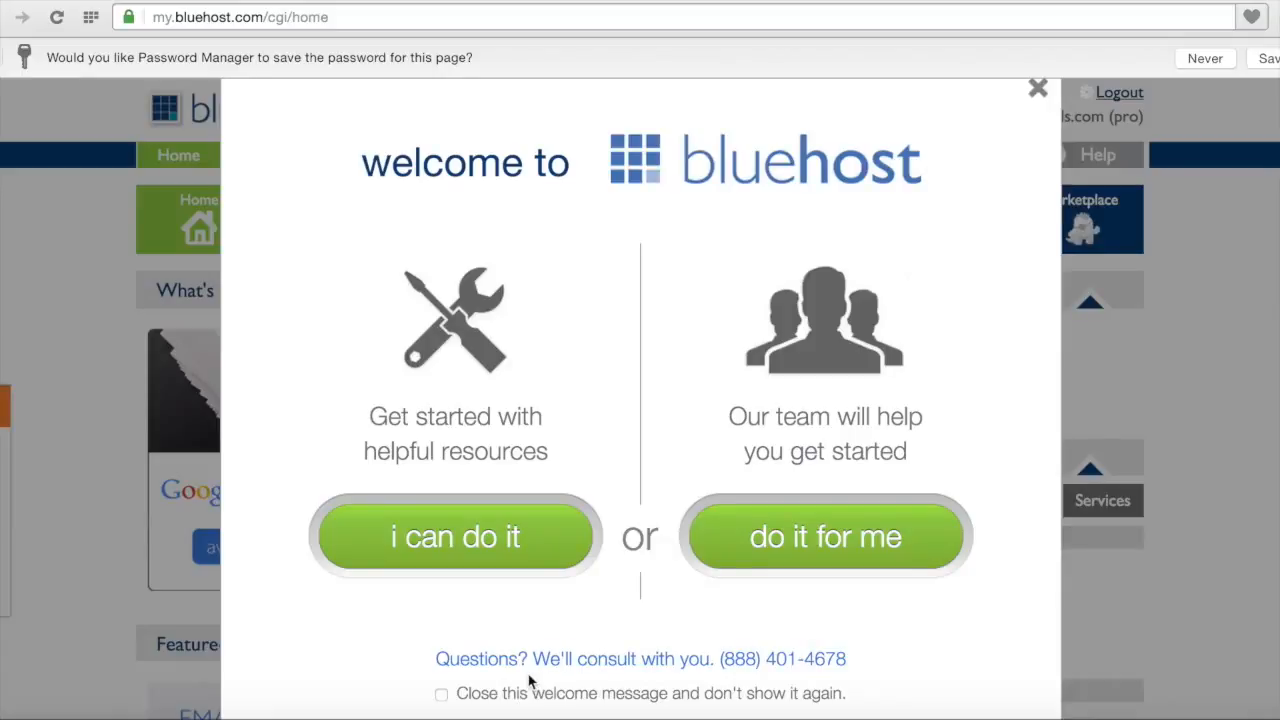
Step: Close the welcome dialog and save-password bar, then show the Database features with MySQL Databases and phpMyAdmin
click(1038, 89)
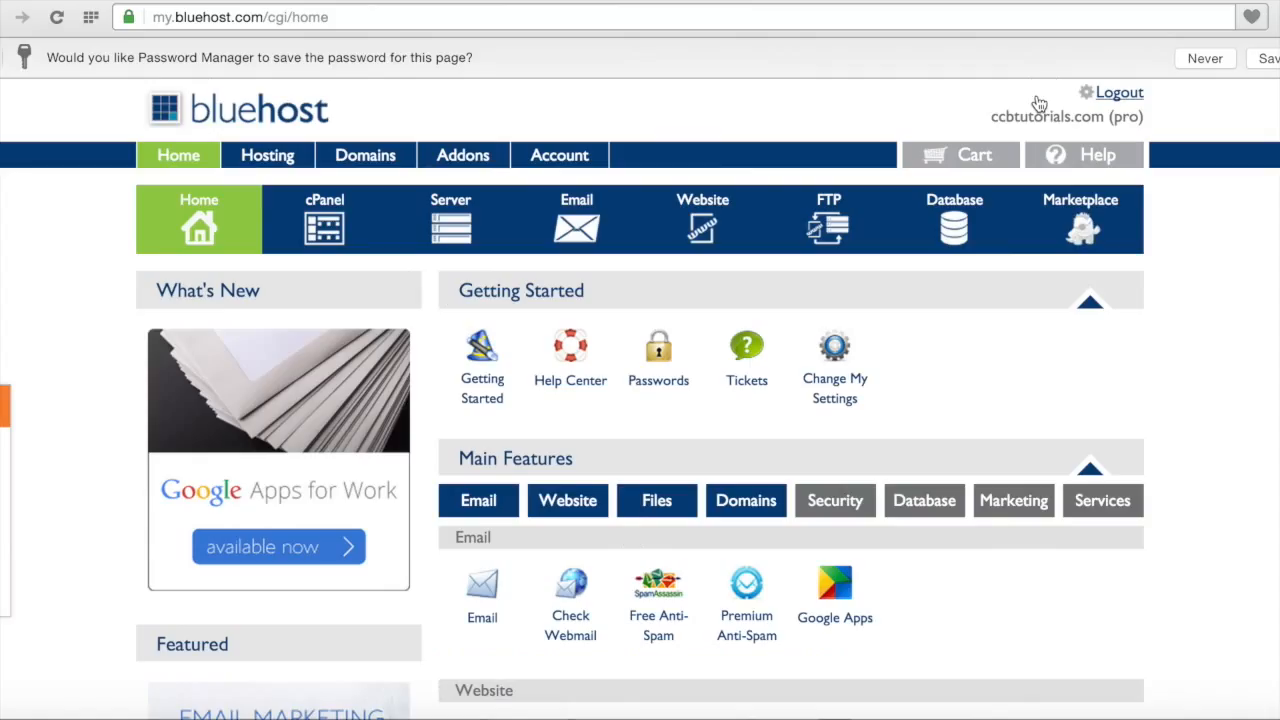
click(0, 58)
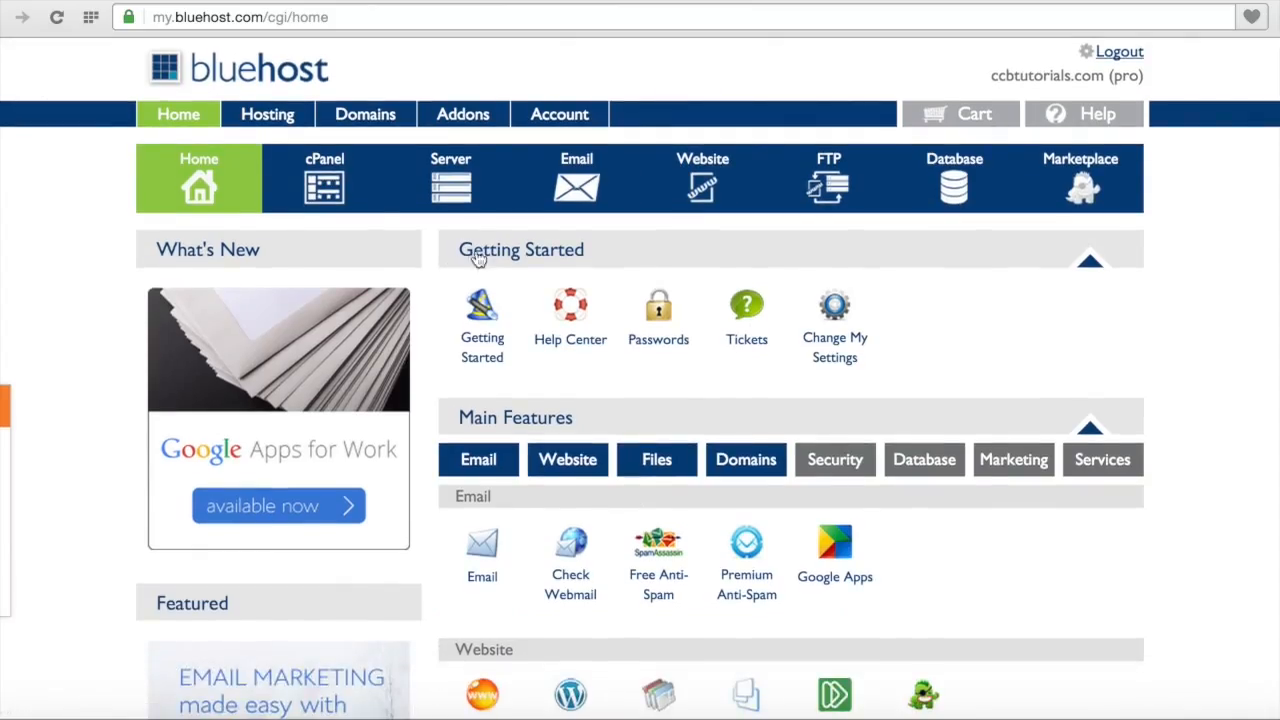
click(933, 474)
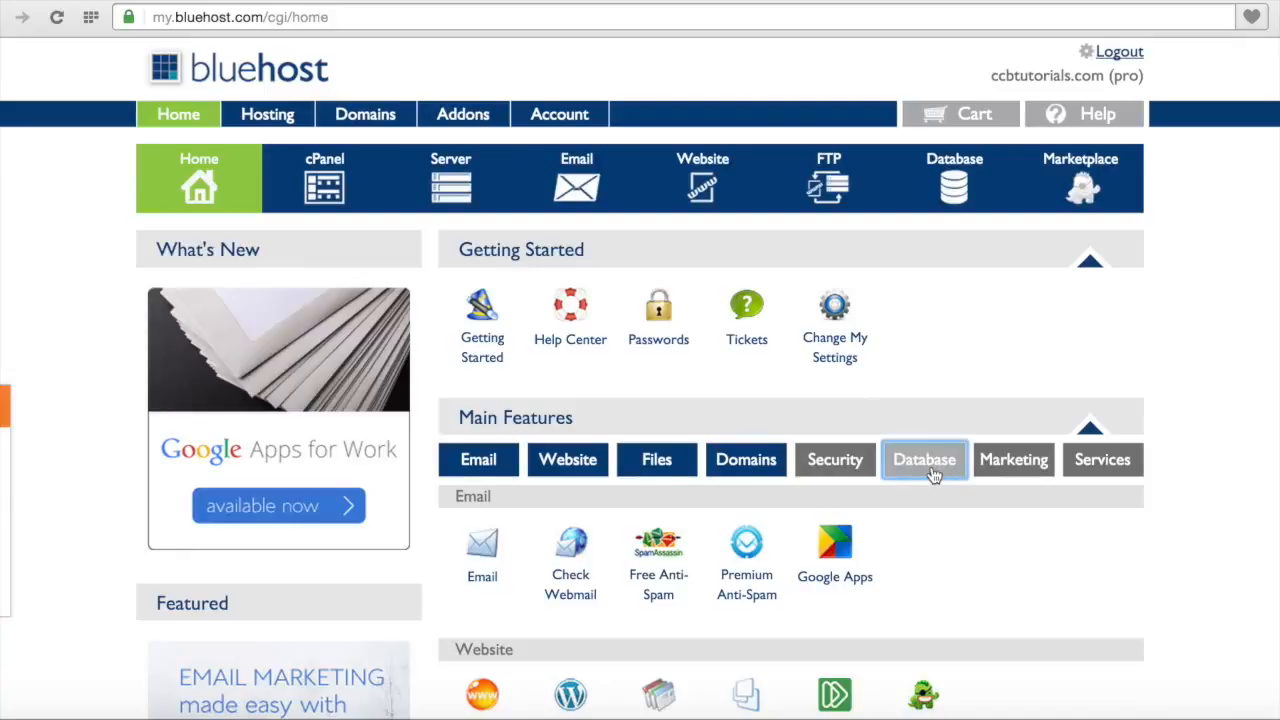
scroll(1036, 512, down, 7)
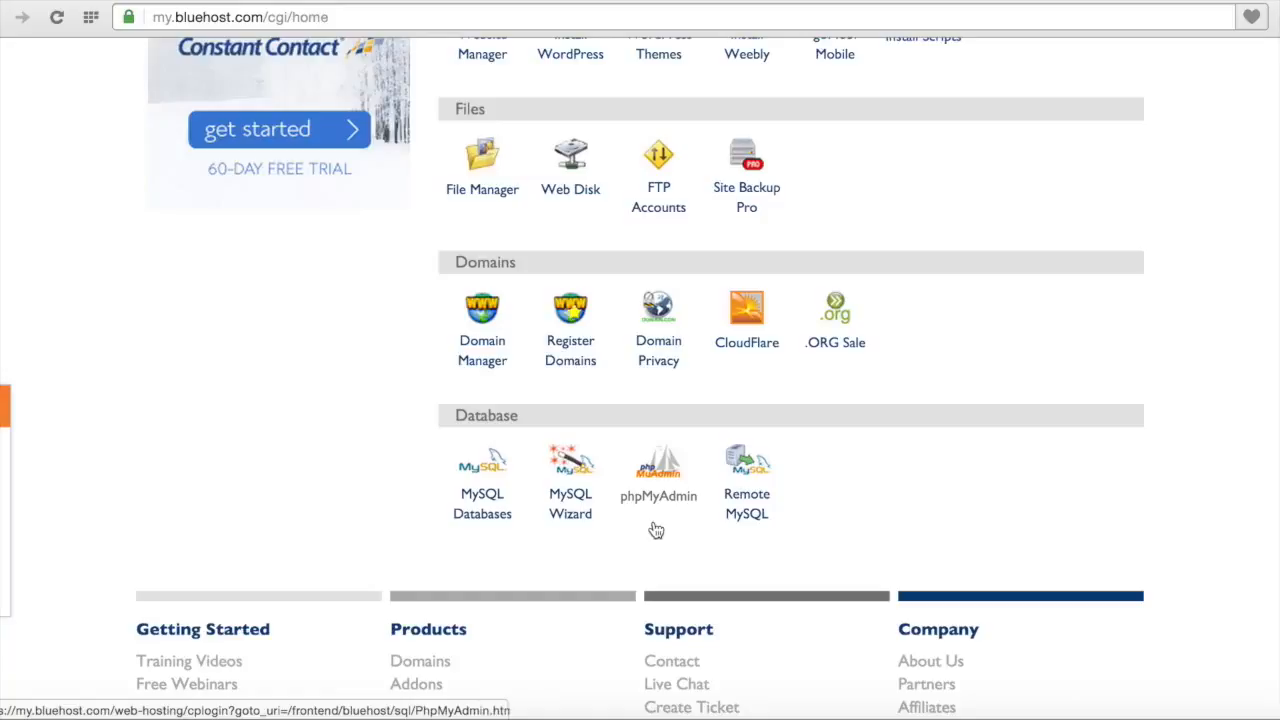
Step: On the MySQL Databases page, create a database named ccbdata, which gets the ccbtutor_ prefix
click(490, 519)
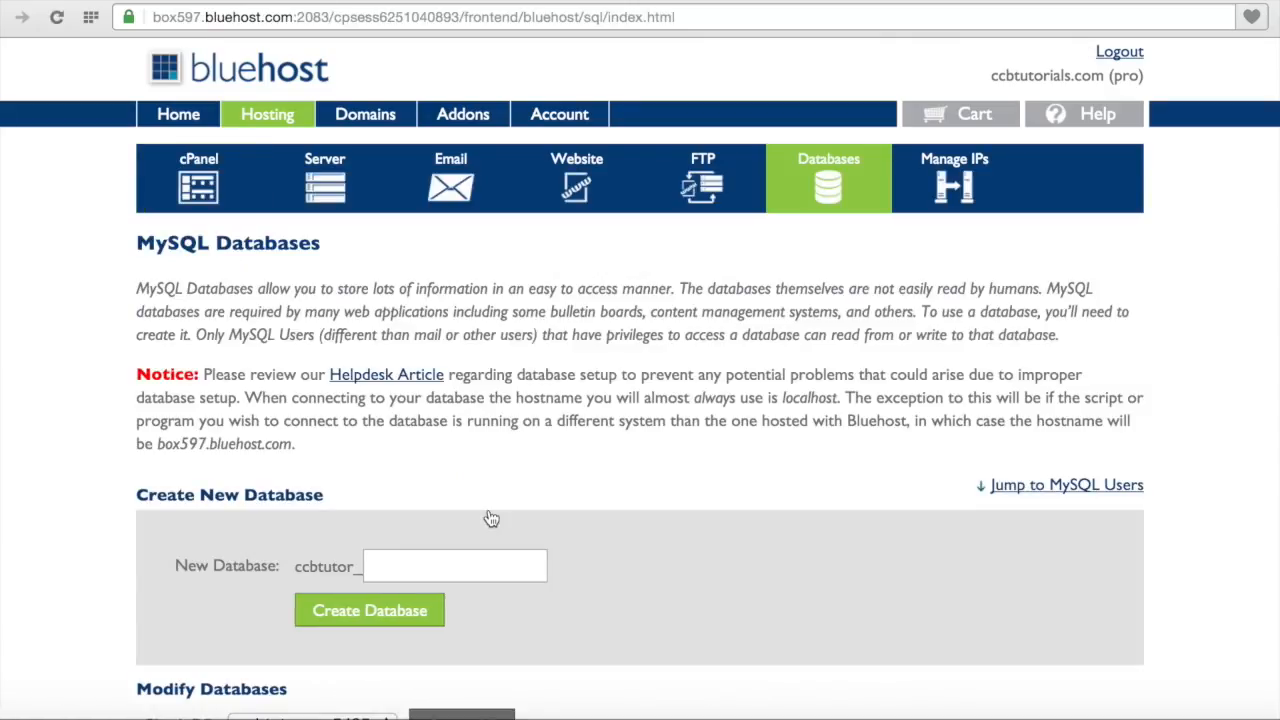
scroll(491, 518, down, 5)
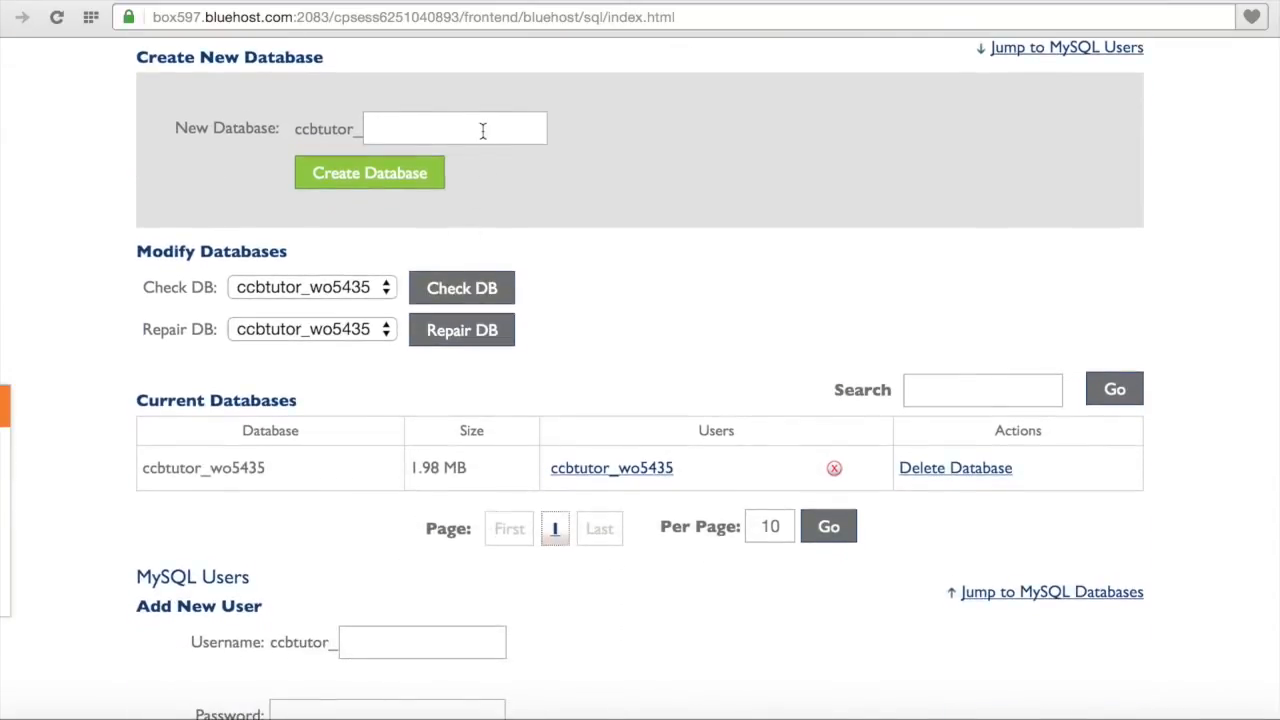
click(482, 130)
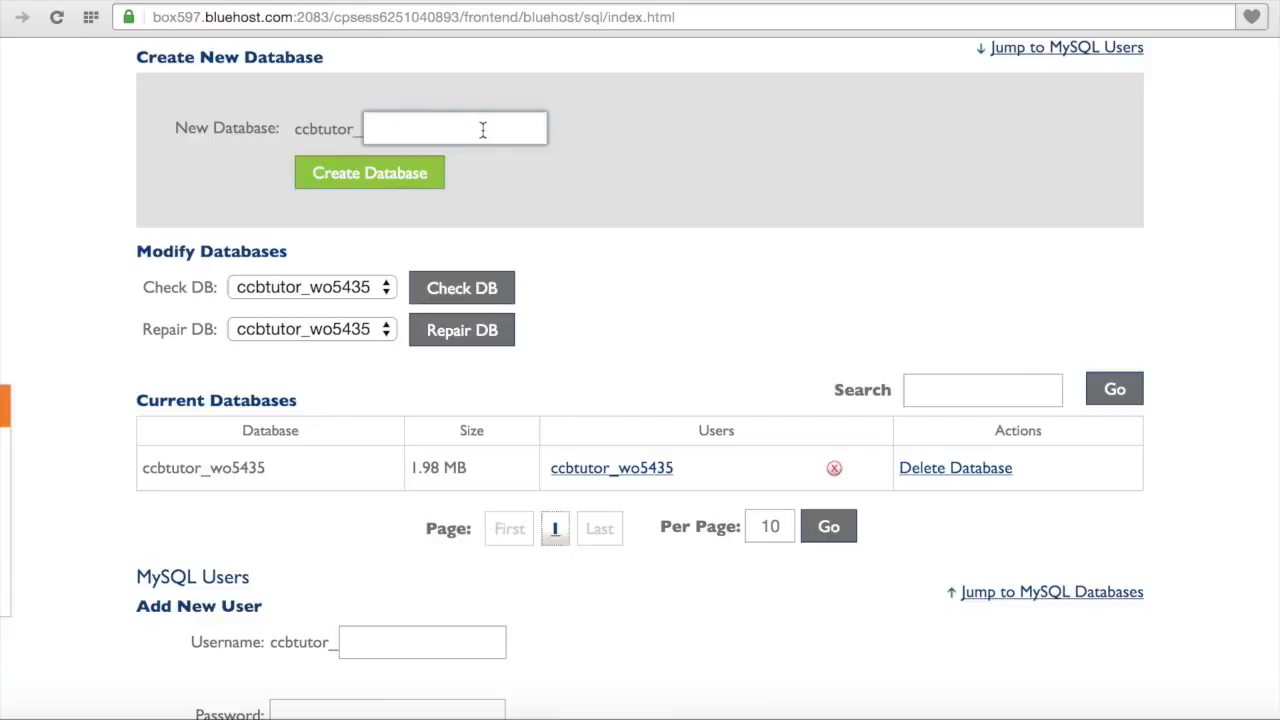
text(ccbdata)
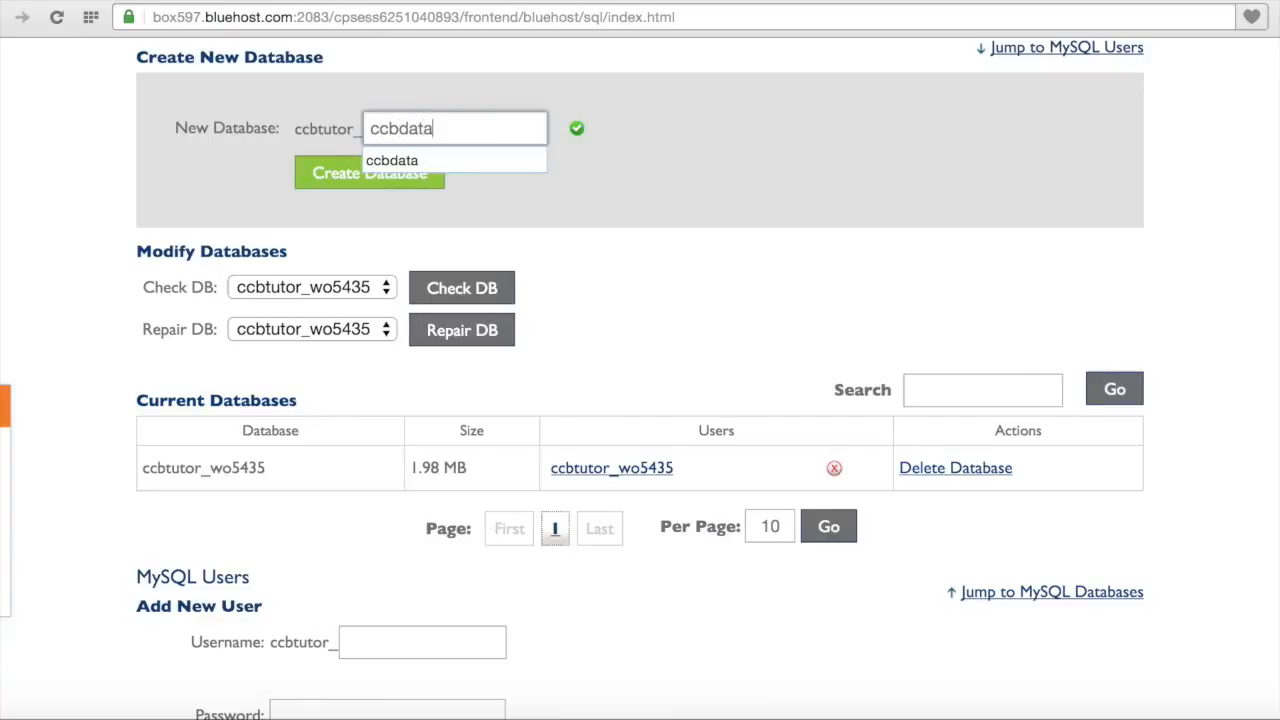
click(520, 161)
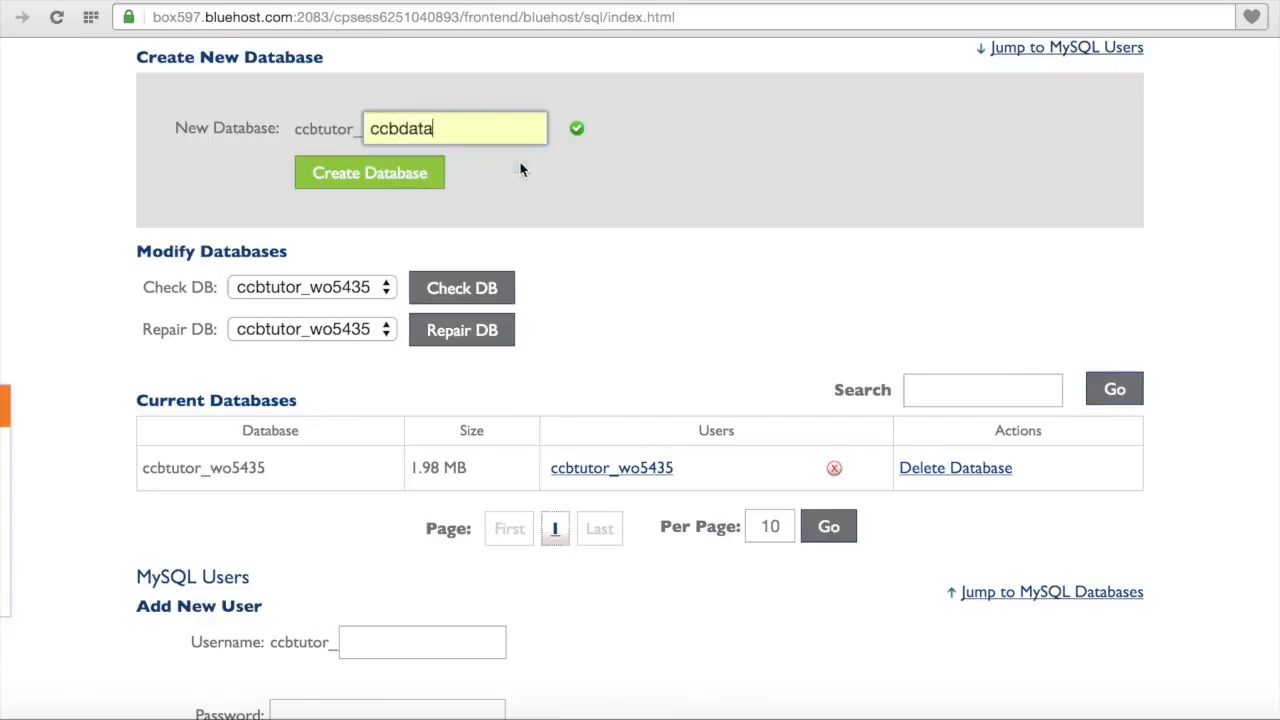
click(590, 138)
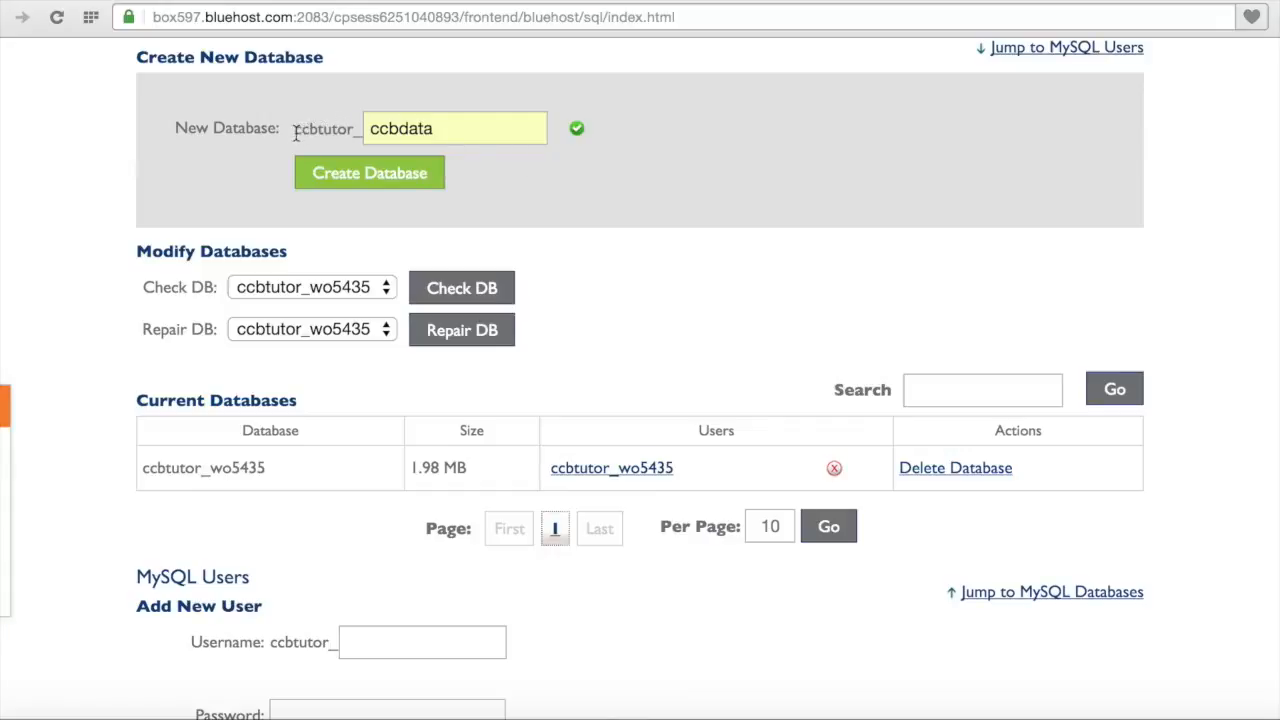
drag(296, 134, 366, 130)
click(367, 101)
click(431, 178)
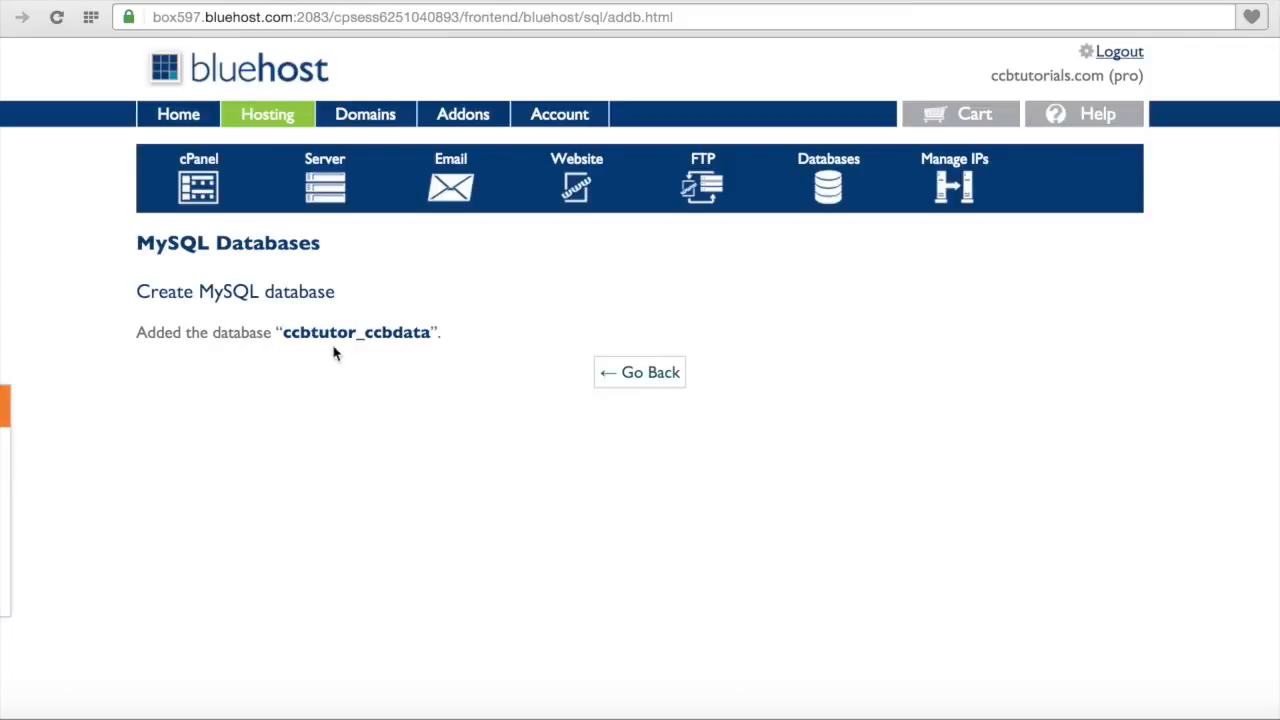
Step: Back on MySQL Databases, enter ccbmgr as the new user's username
click(643, 375)
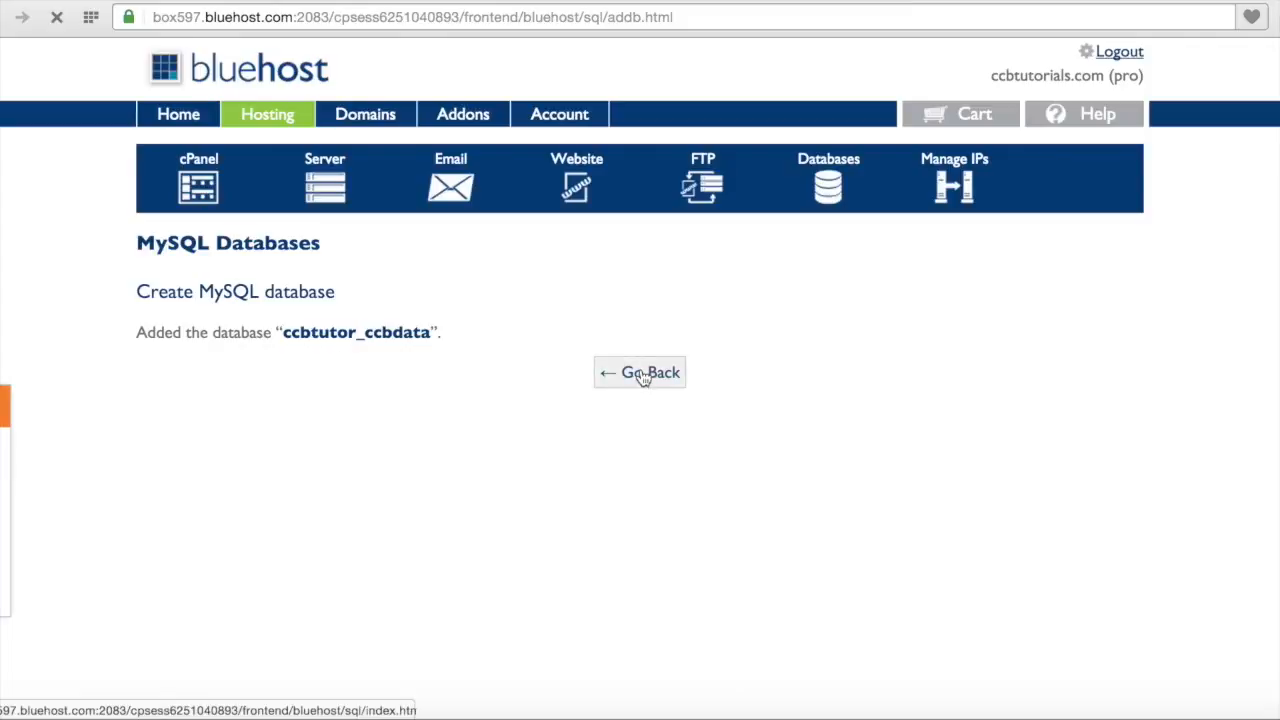
scroll(643, 375, down, 10)
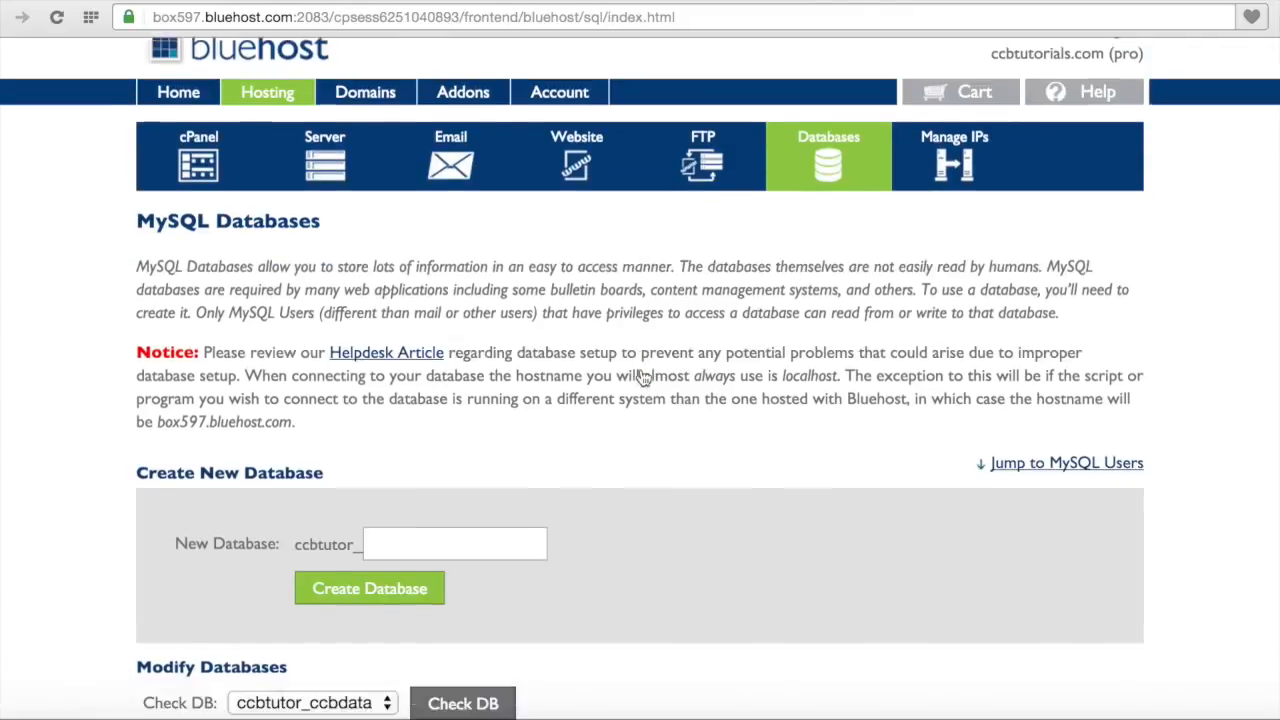
scroll(645, 375, down, 2)
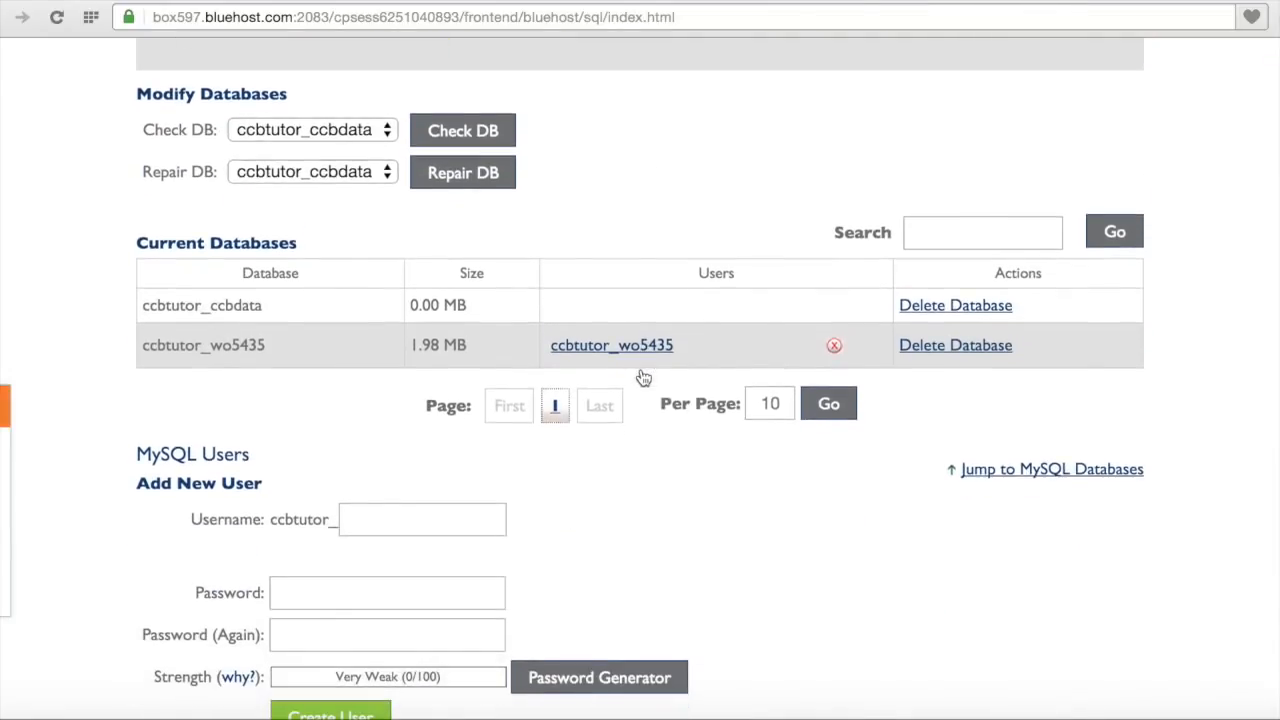
scroll(645, 375, down, 3)
click(474, 387)
text(ccb)
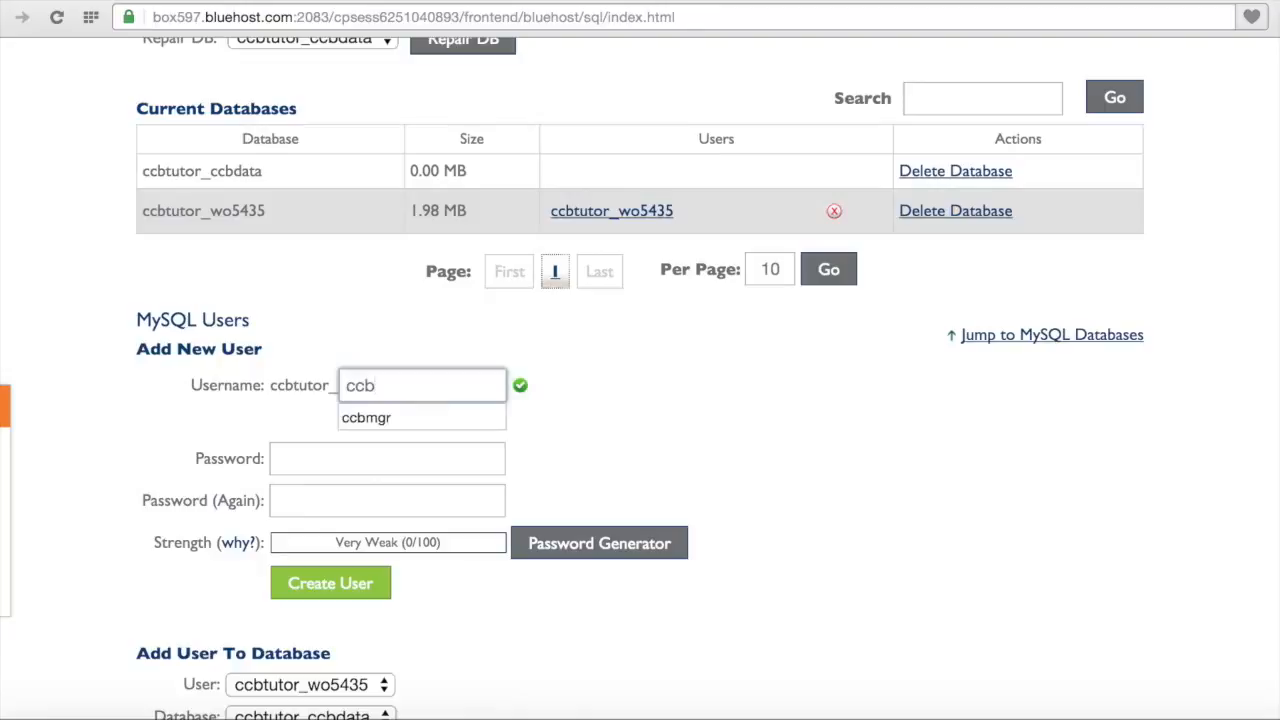
click(472, 420)
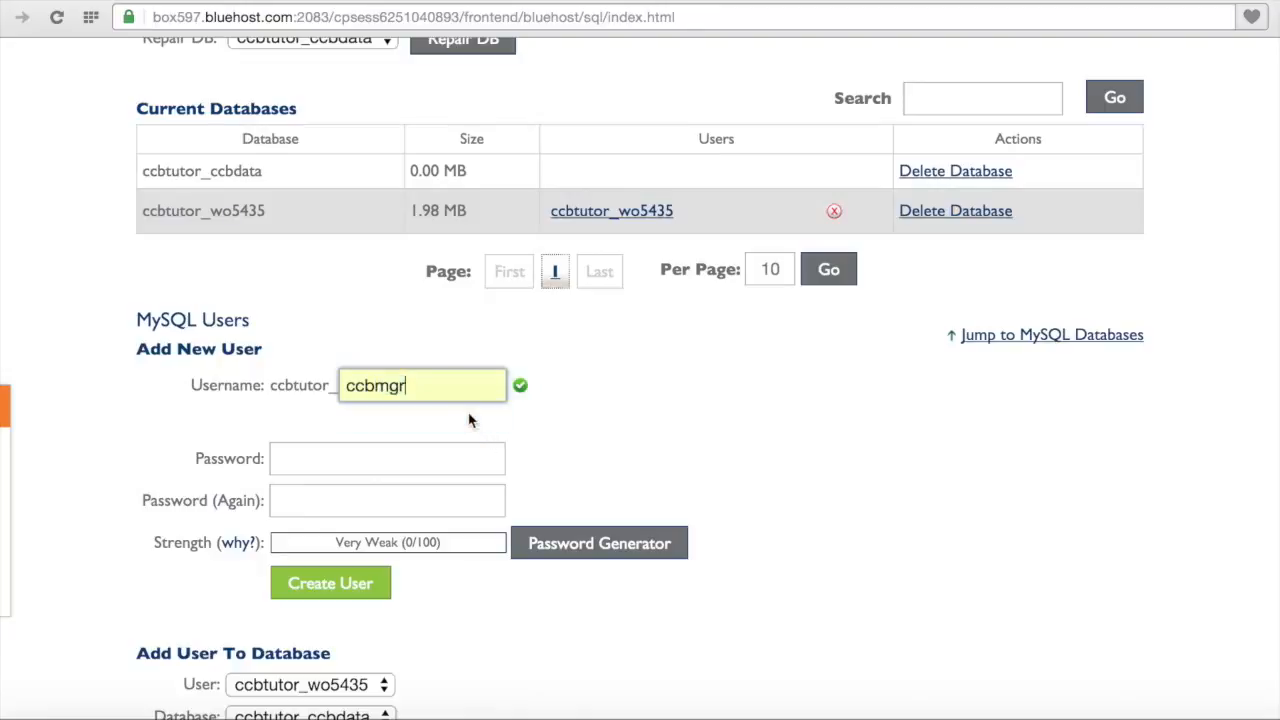
click(547, 422)
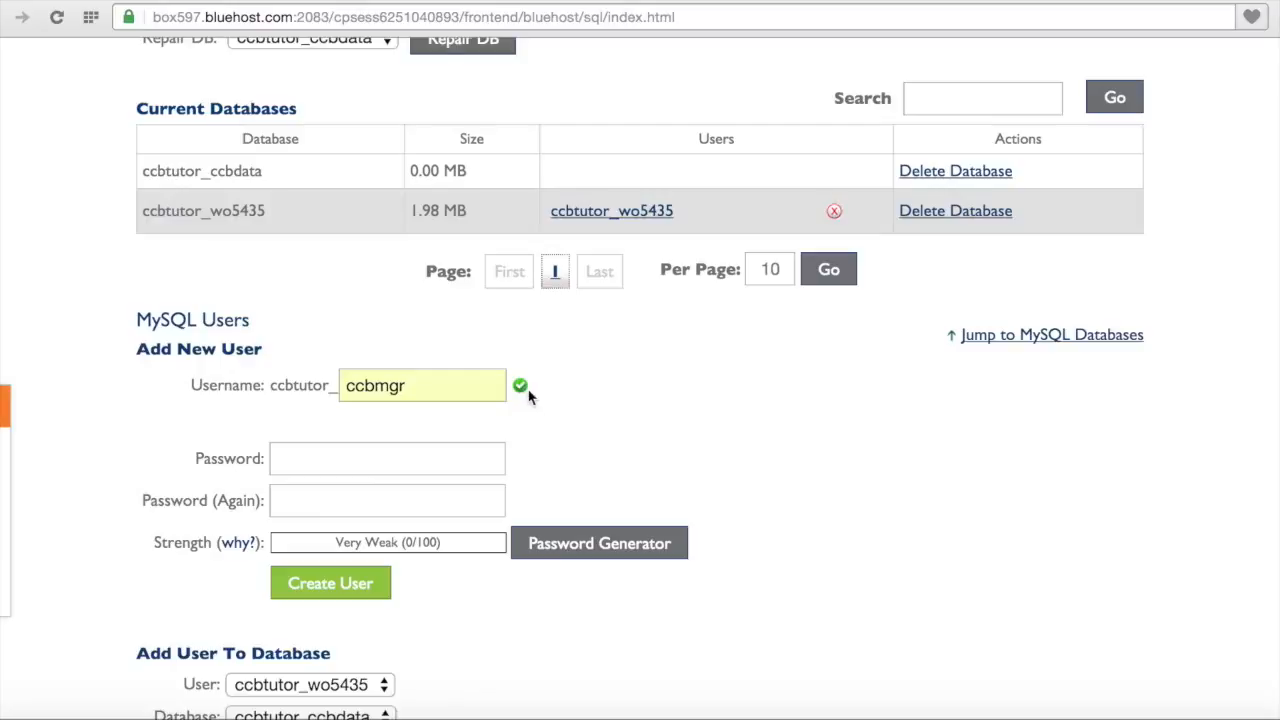
Step: Enter and confirm the user's password, then create the ccbmgr user
click(483, 456)
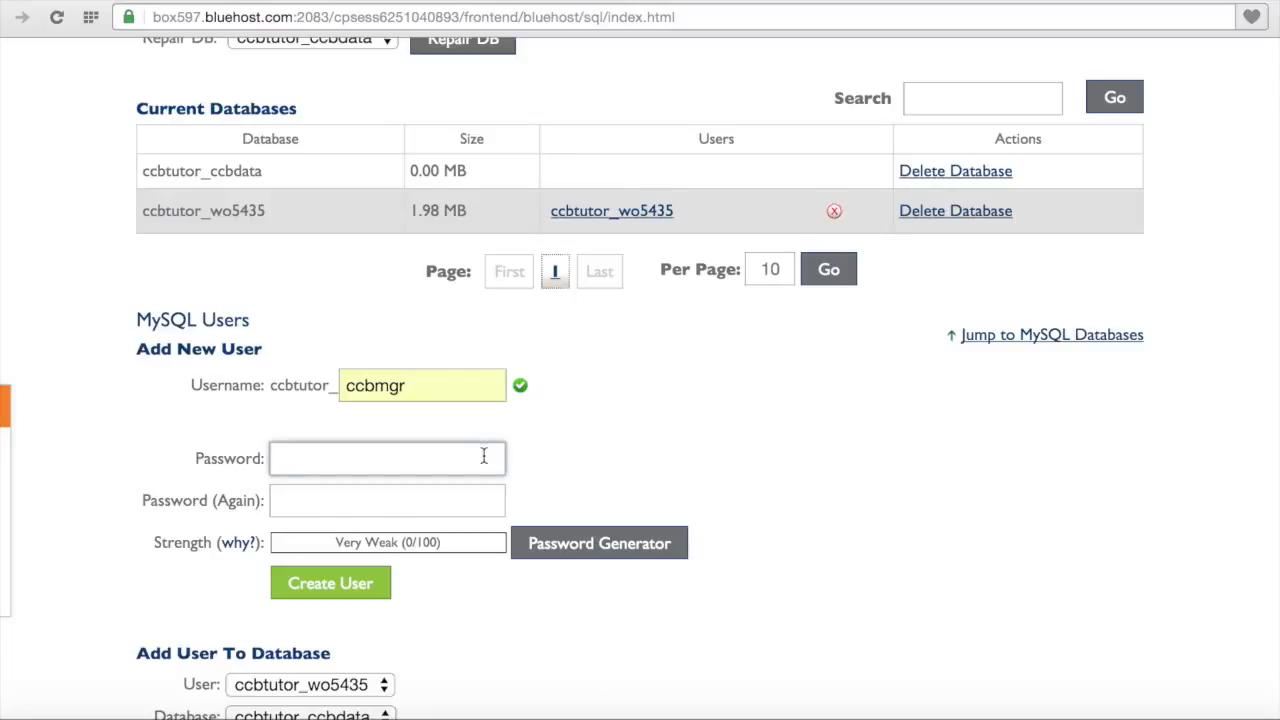
text(*********)
key(Tab)
text(*******)
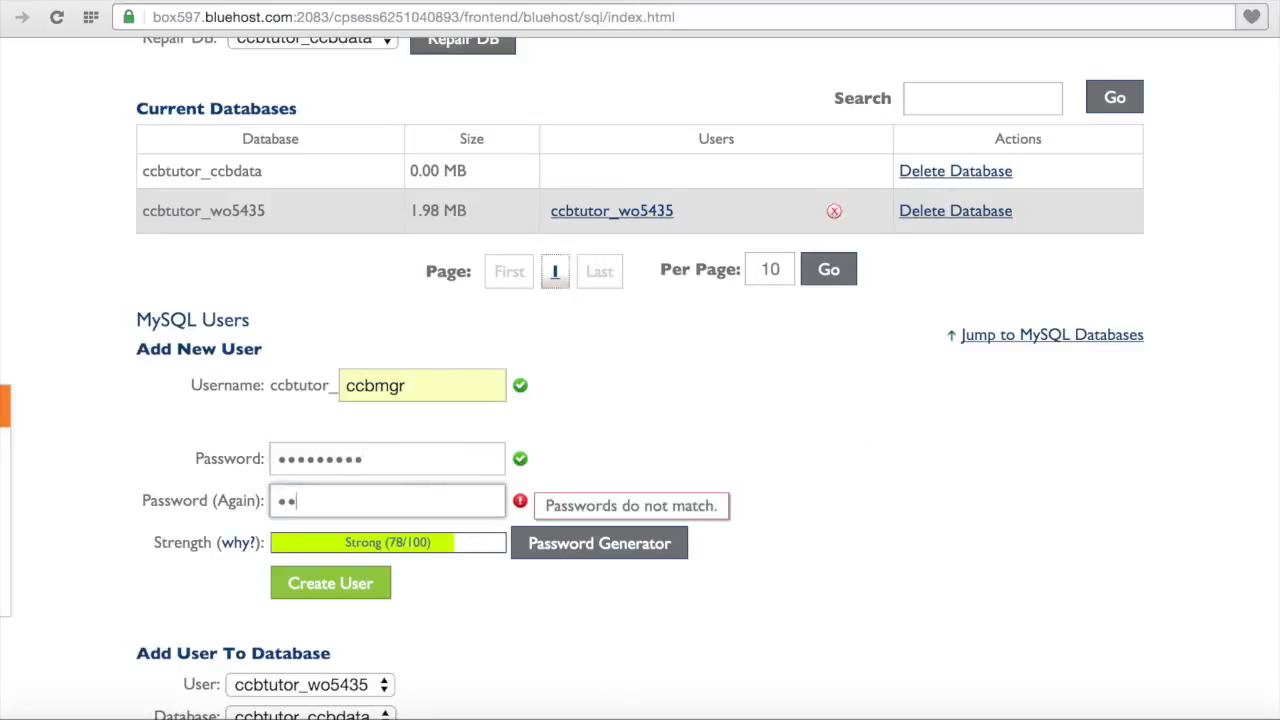
text(**)
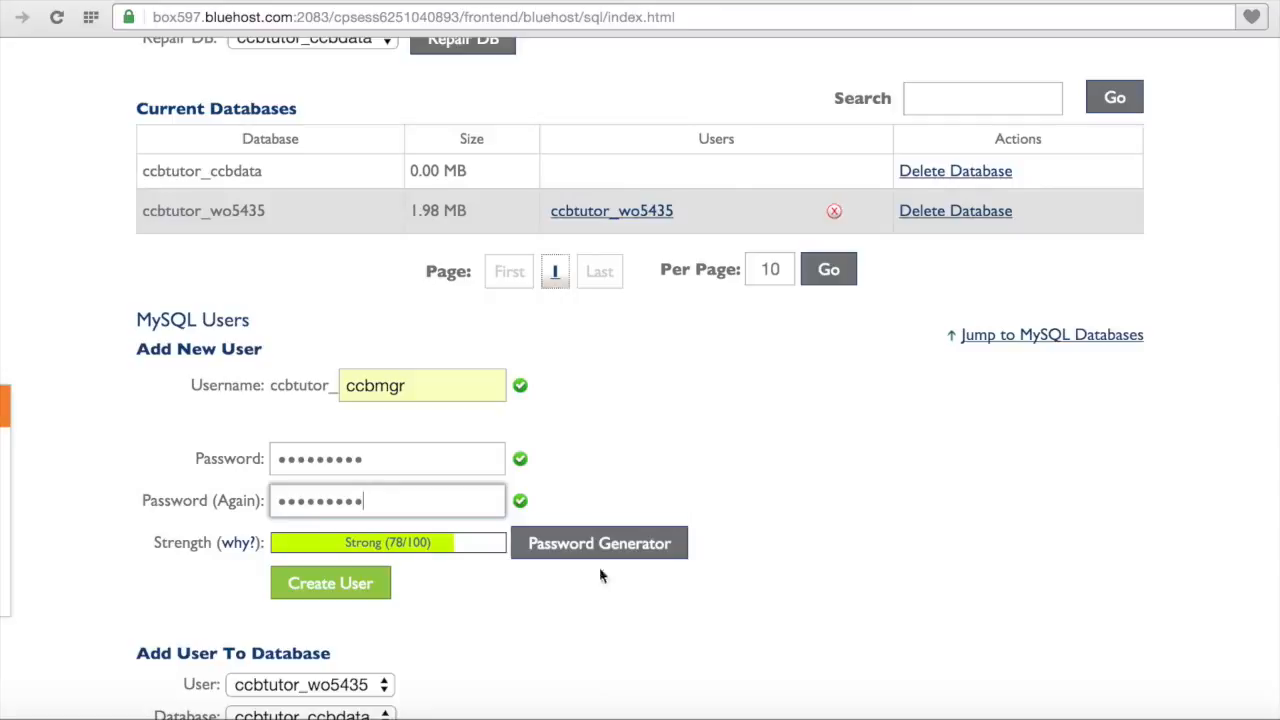
scroll(553, 605, down, 1)
scroll(553, 605, down, 3)
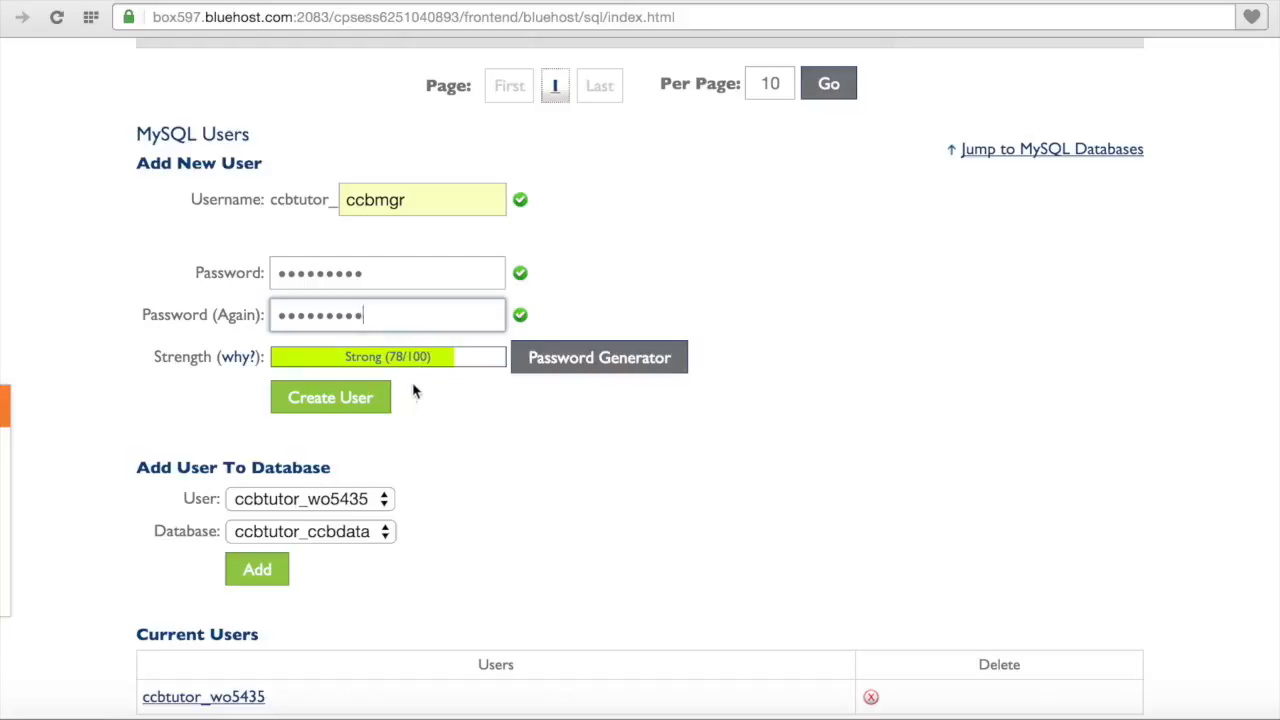
click(358, 408)
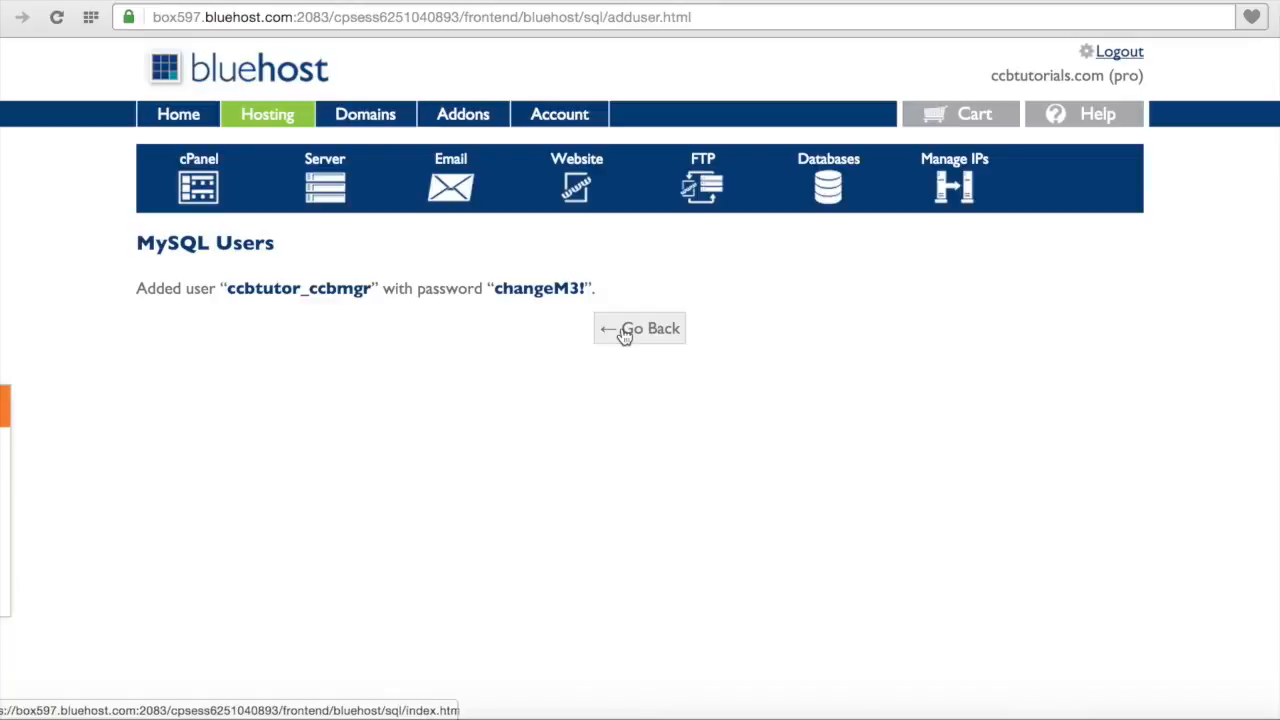
Step: Under Add User To Database, add ccbtutor_ccbmgr to ccbtutor_ccbdata
click(633, 333)
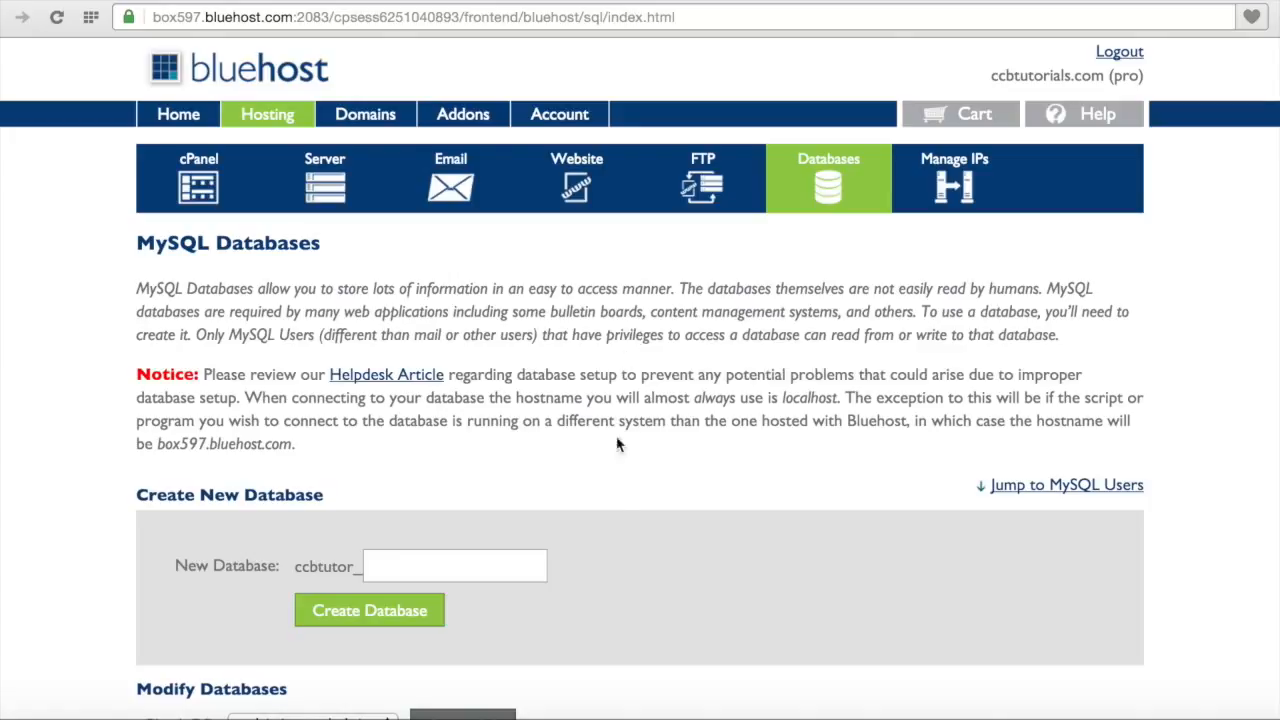
scroll(614, 493, down, 10)
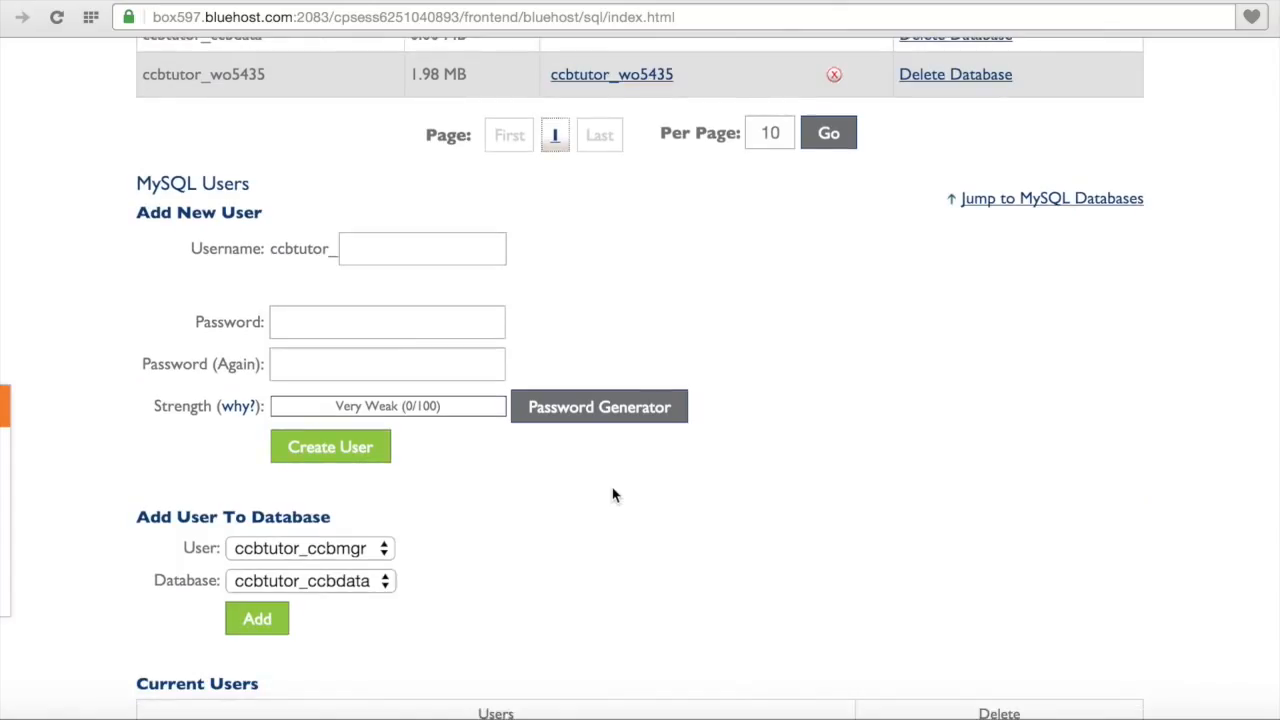
scroll(614, 495, down, 3)
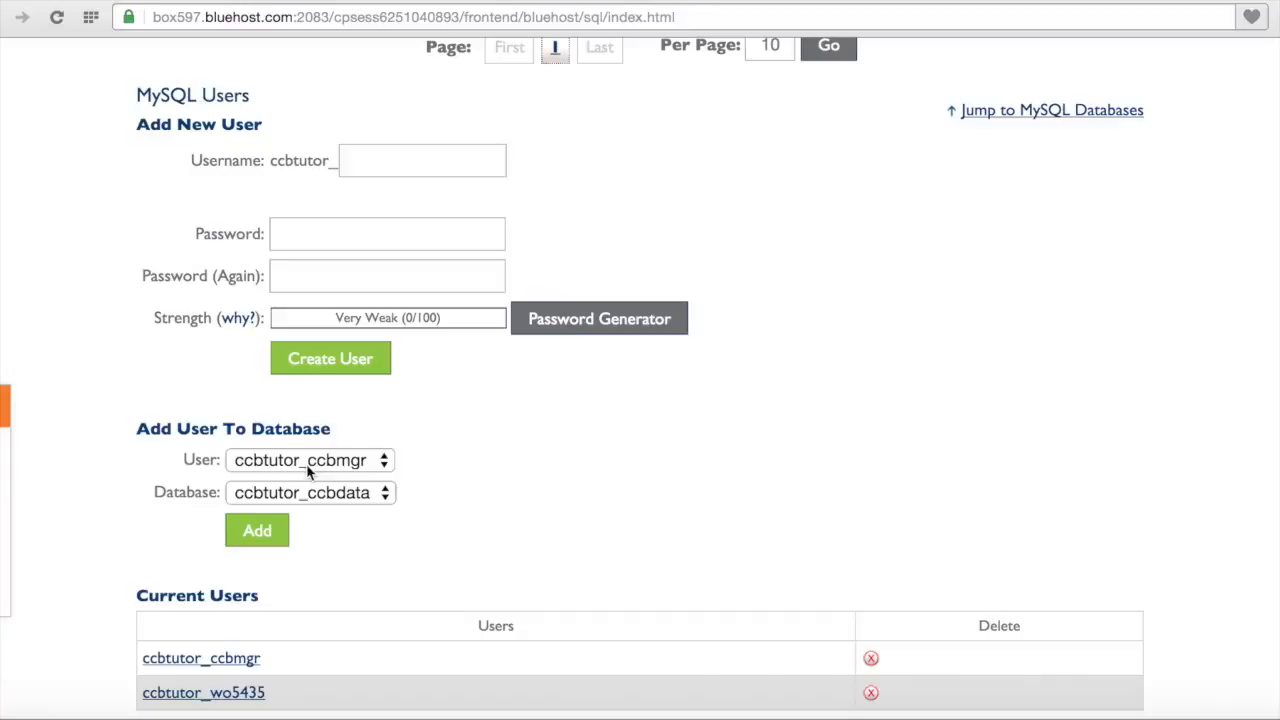
click(262, 531)
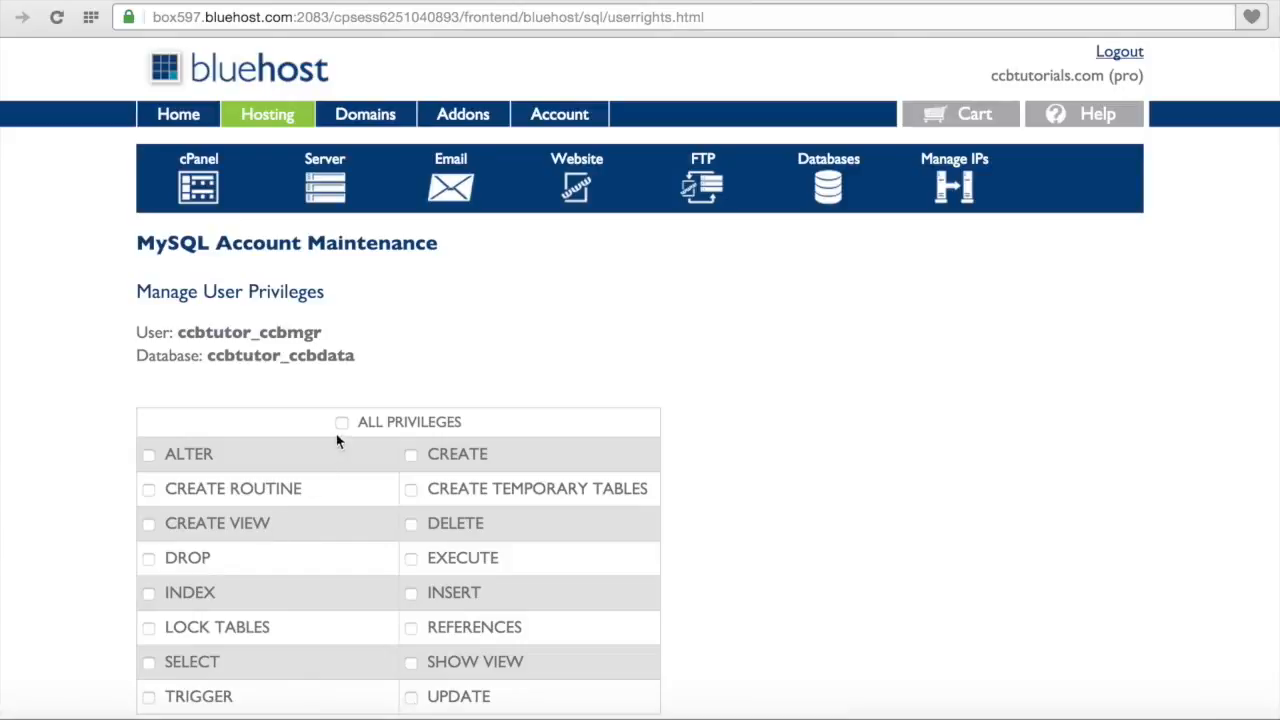
Step: Tick ALL PRIVILEGES for ccbtutor_ccbmgr and apply them with Make Changes
click(342, 424)
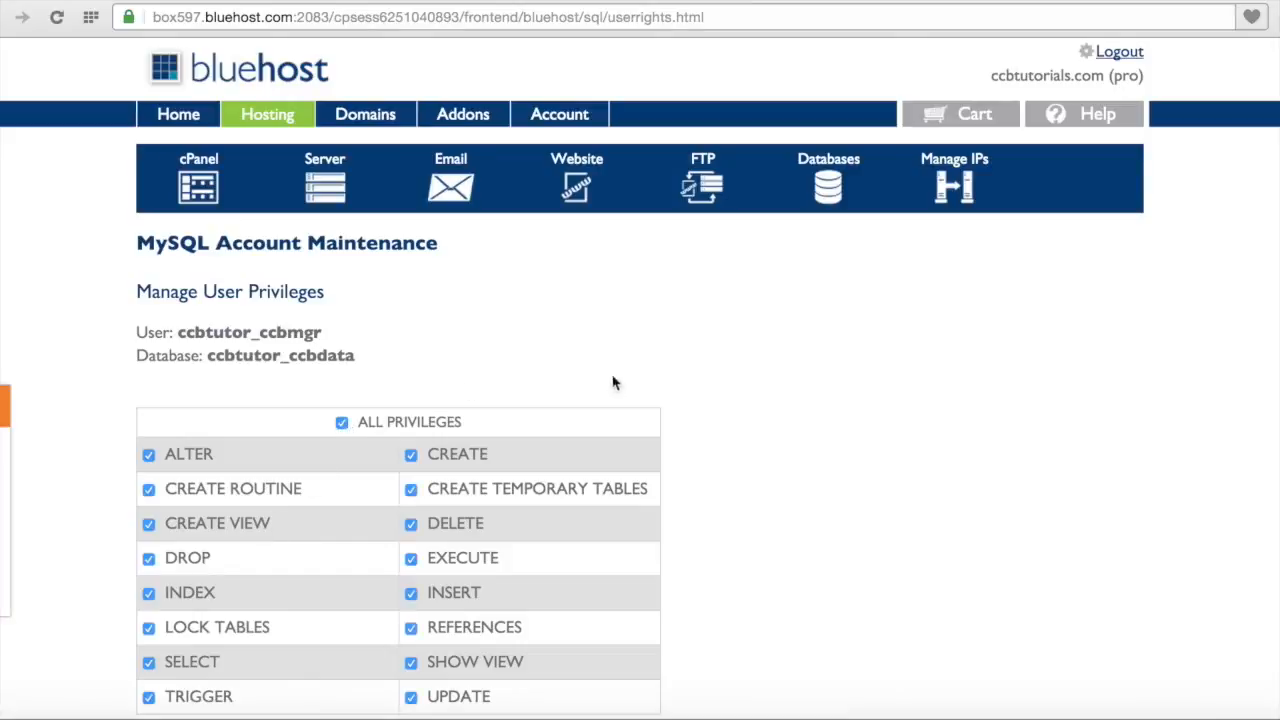
scroll(720, 378, down, 2)
scroll(723, 379, down, 3)
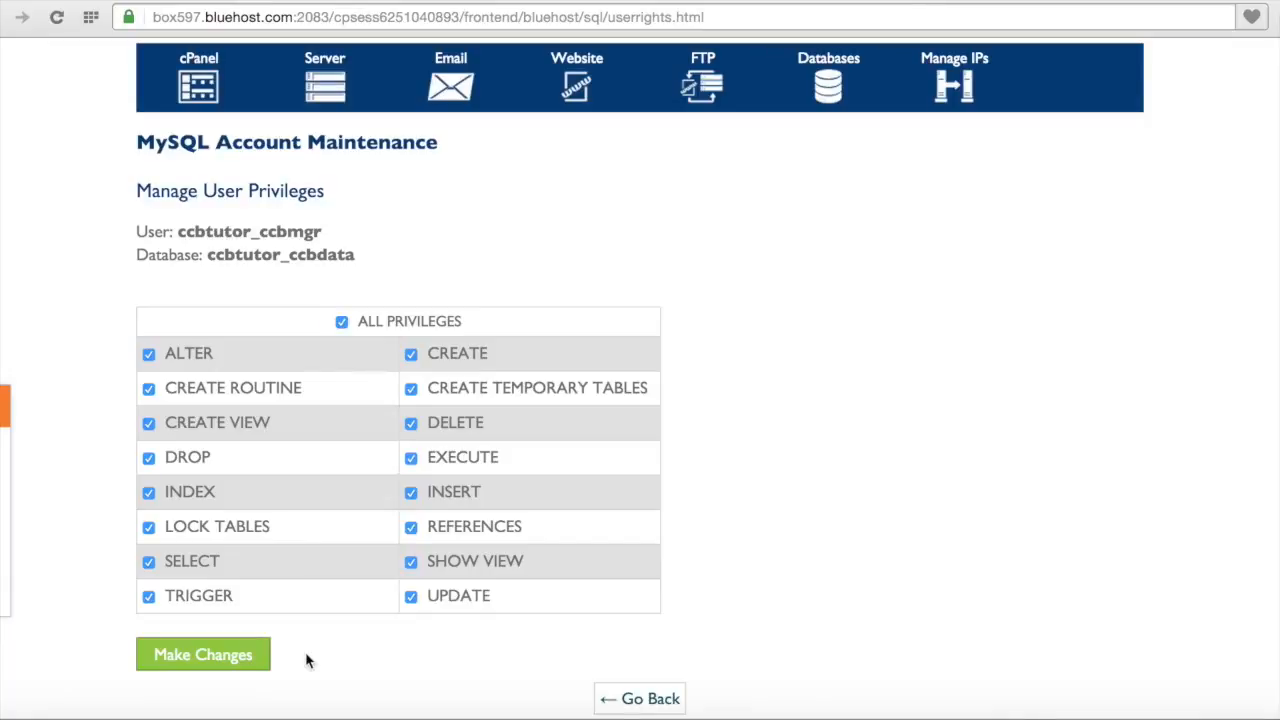
click(253, 659)
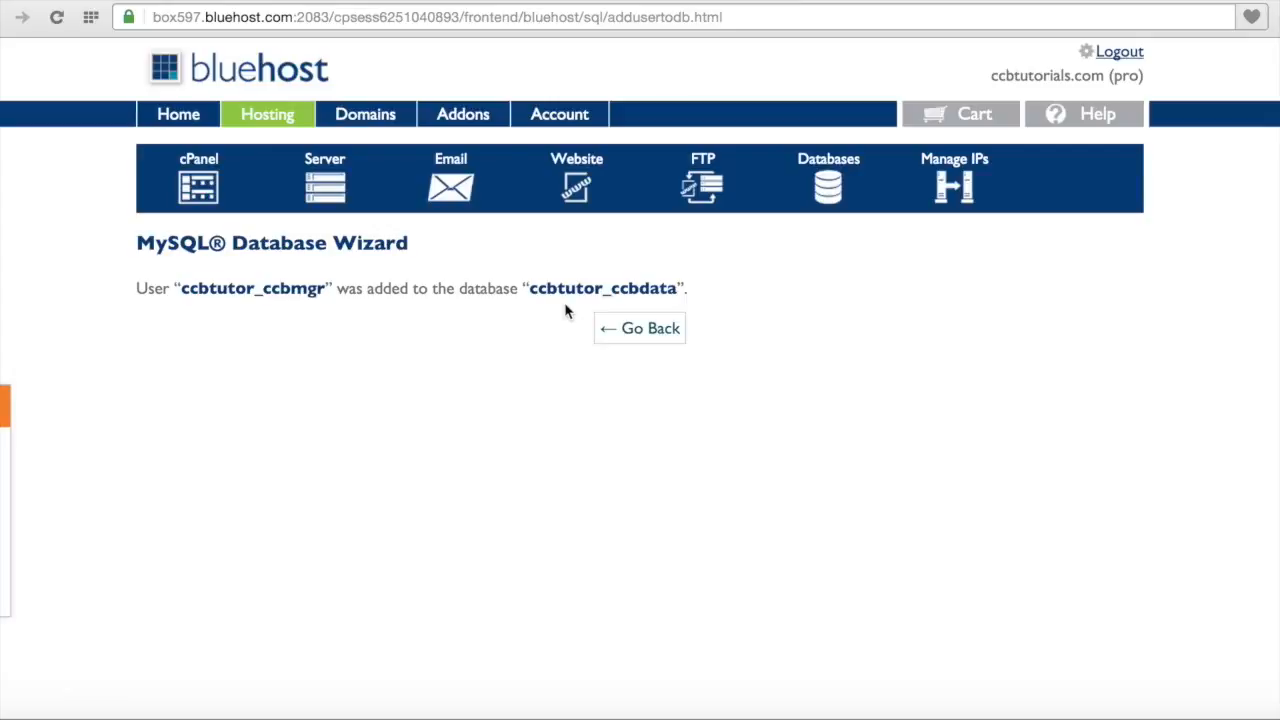
Step: Go to the account Home, close the welcome popup, and launch phpMyAdmin from the Database tools
click(642, 337)
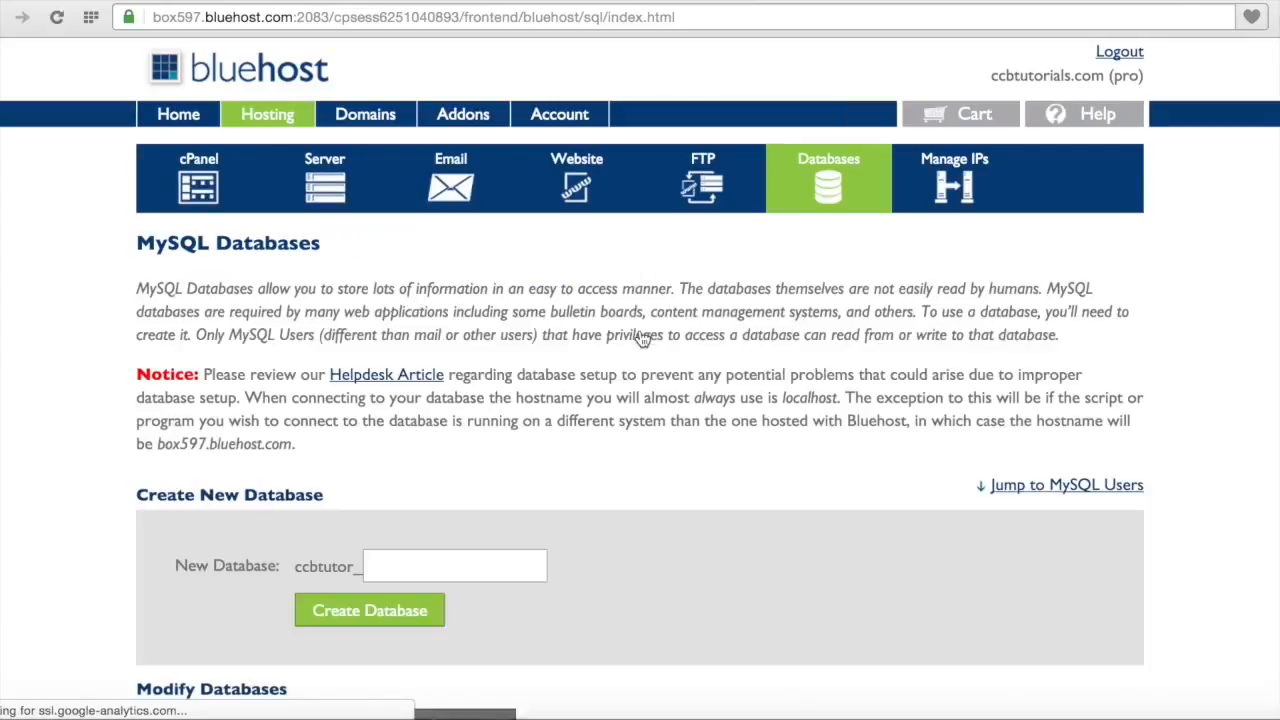
click(185, 125)
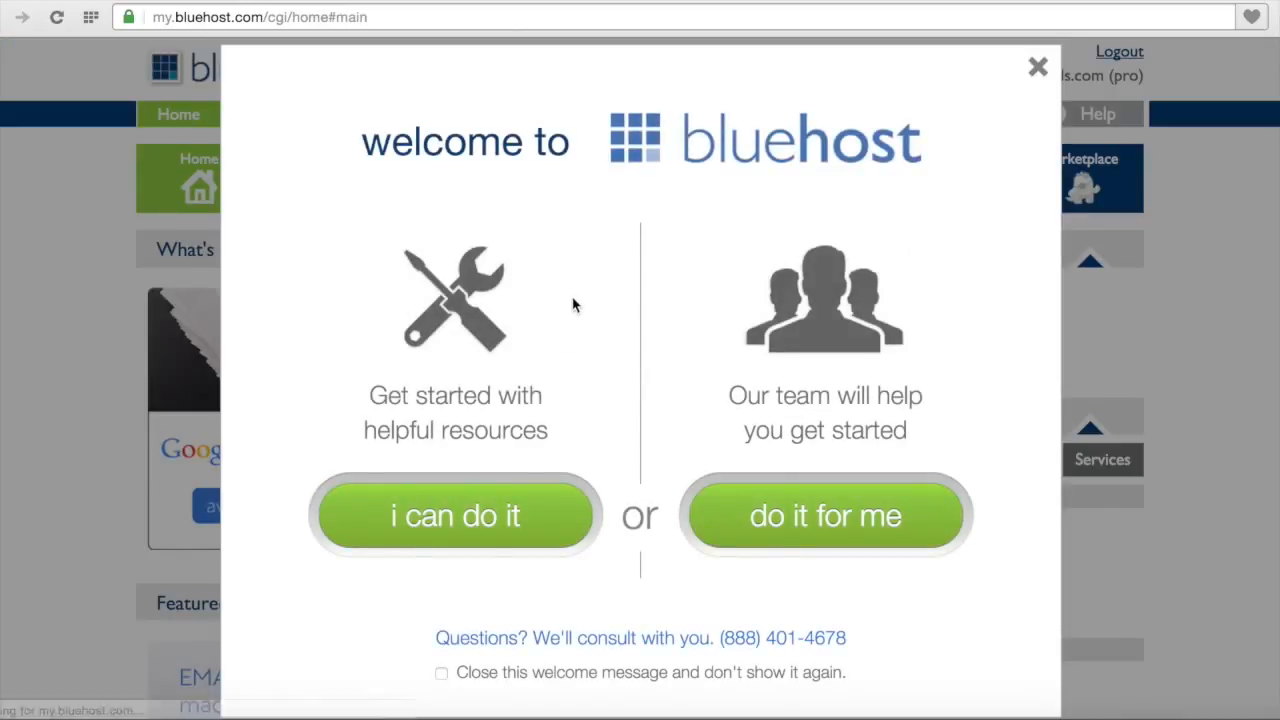
click(1040, 72)
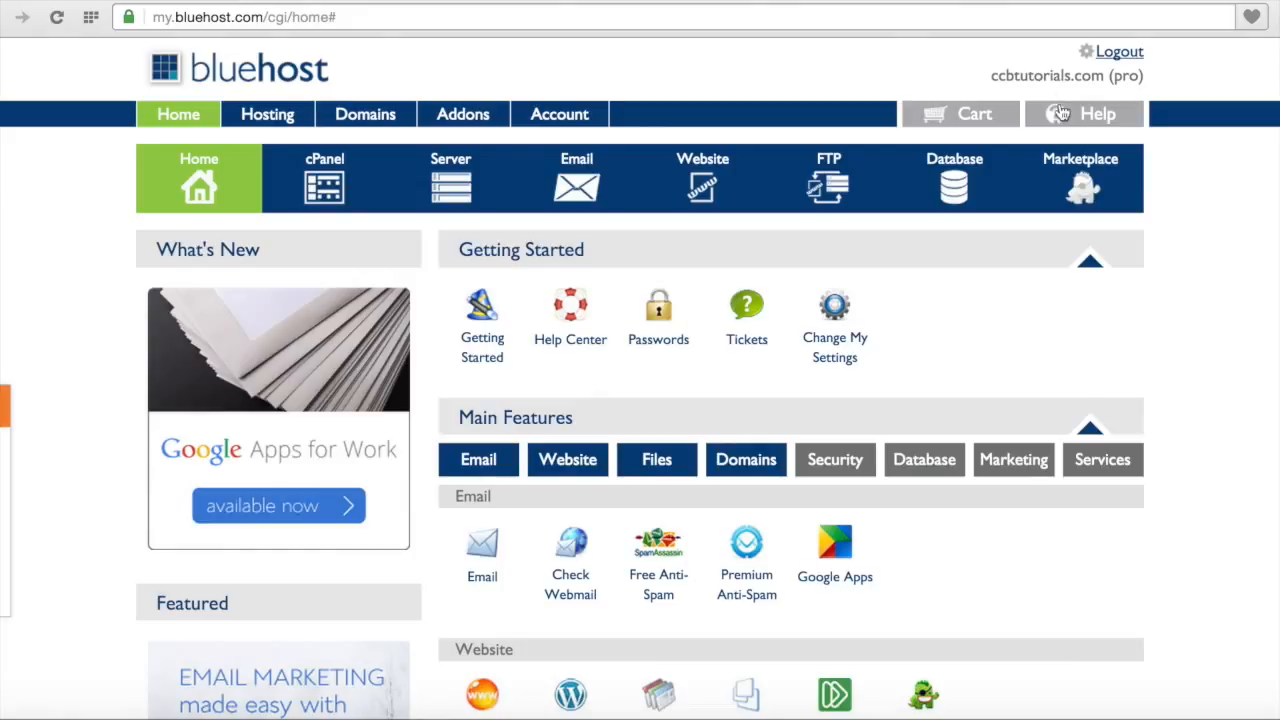
scroll(1217, 286, down, 1)
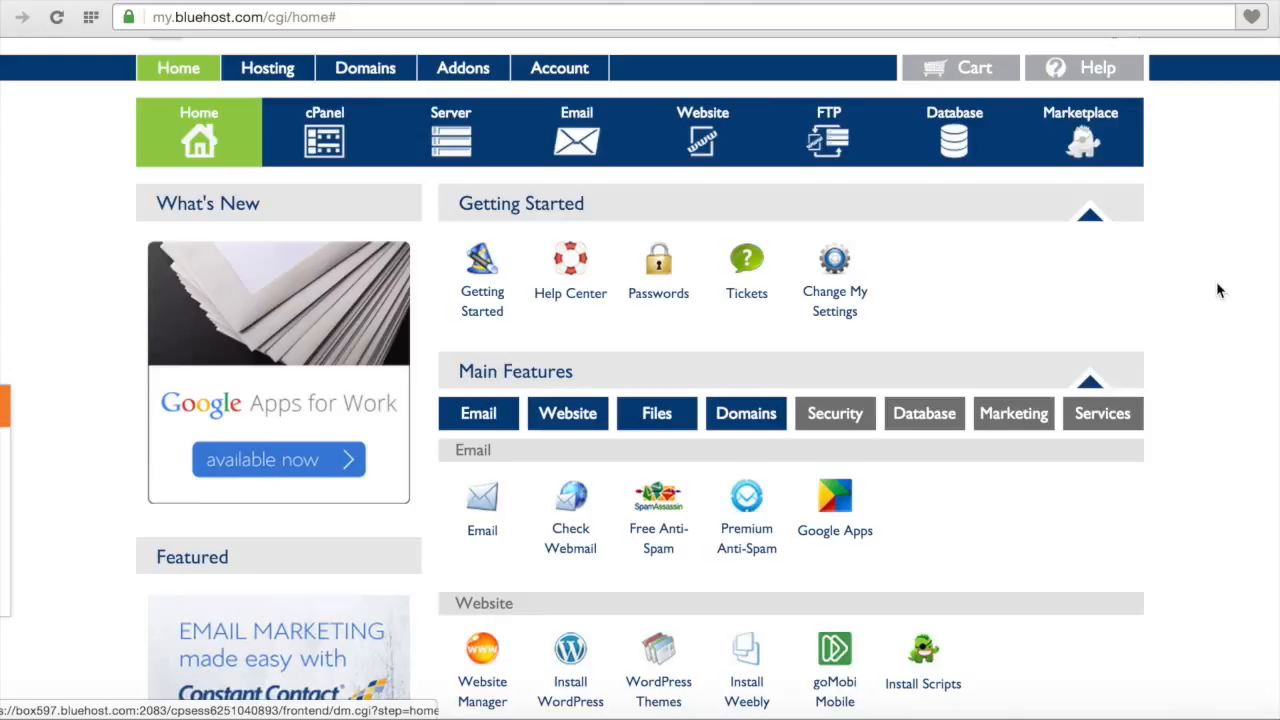
scroll(1217, 288, down, 5)
scroll(1217, 289, up, 2)
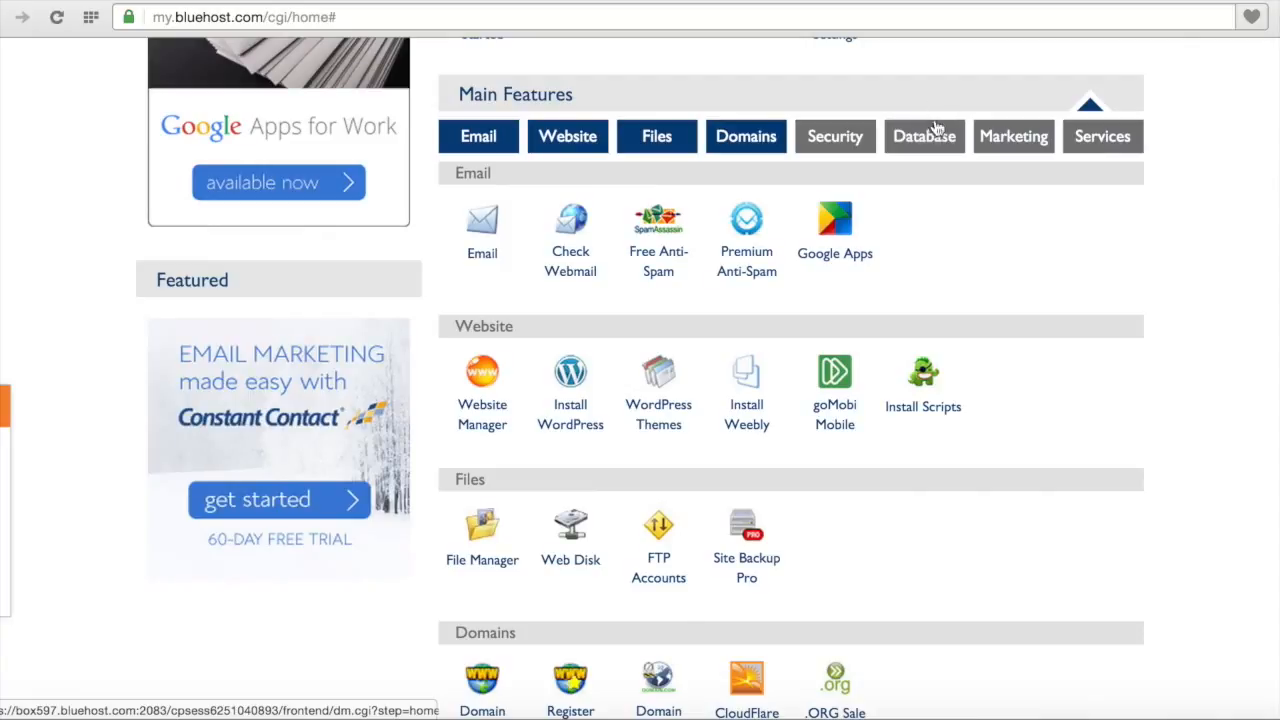
click(926, 138)
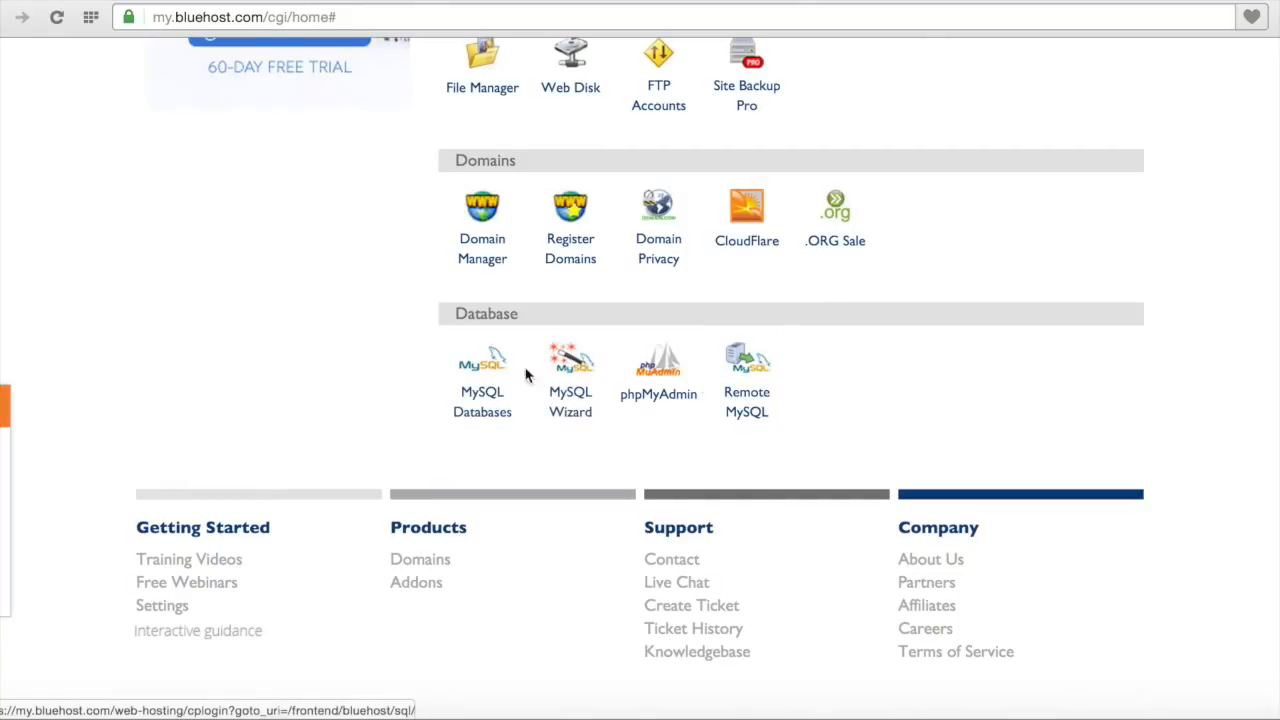
click(667, 402)
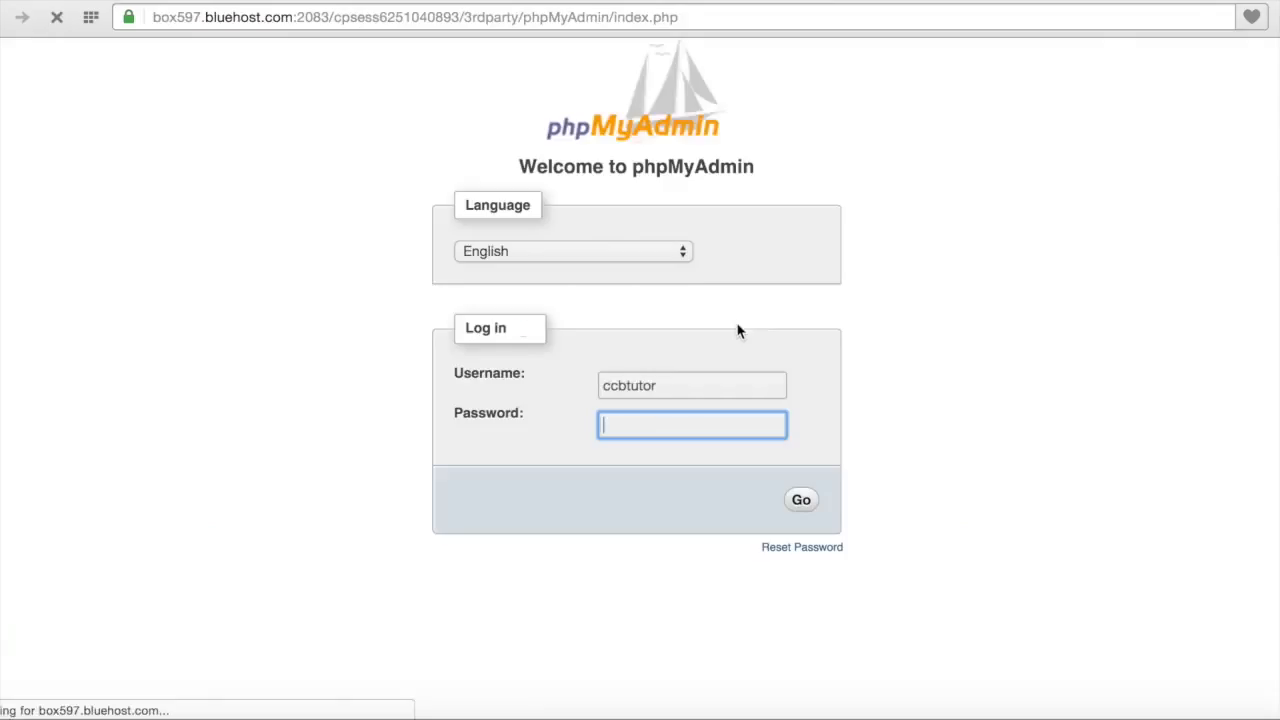
Step: Log in to phpMyAdmin as ccbtutor_ccbmgr with the database user's password
click(715, 387)
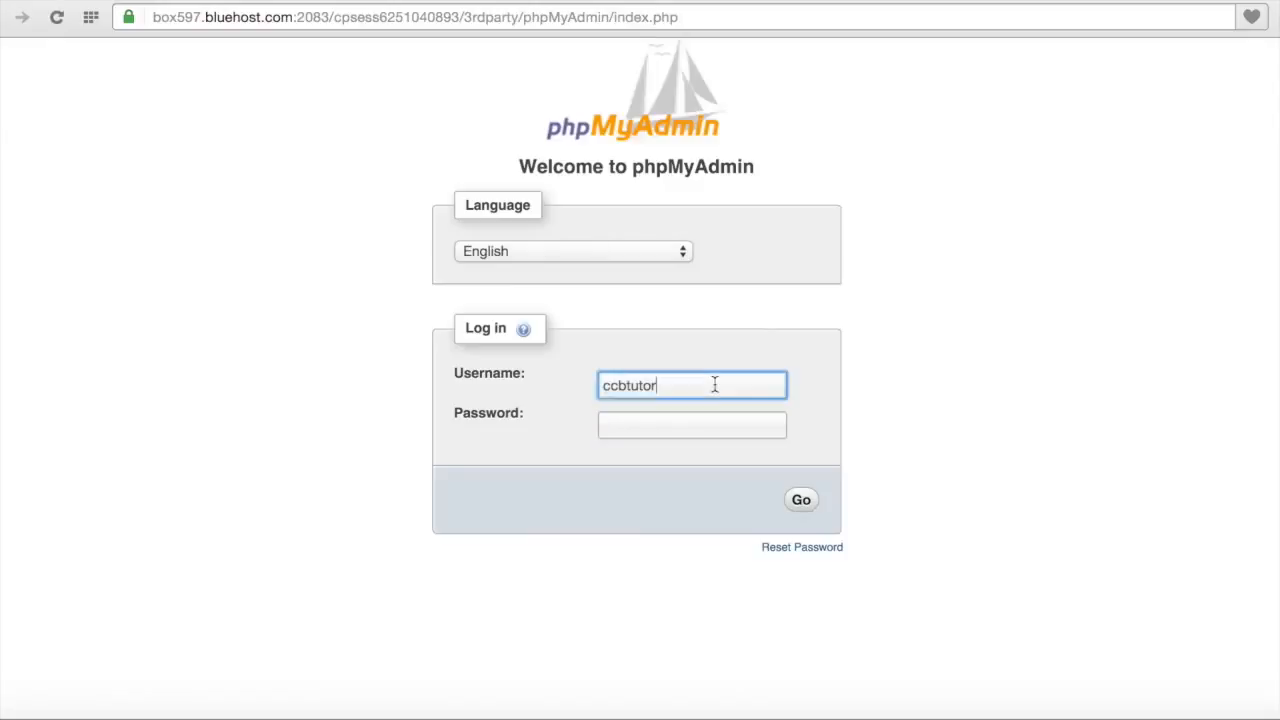
text(_)
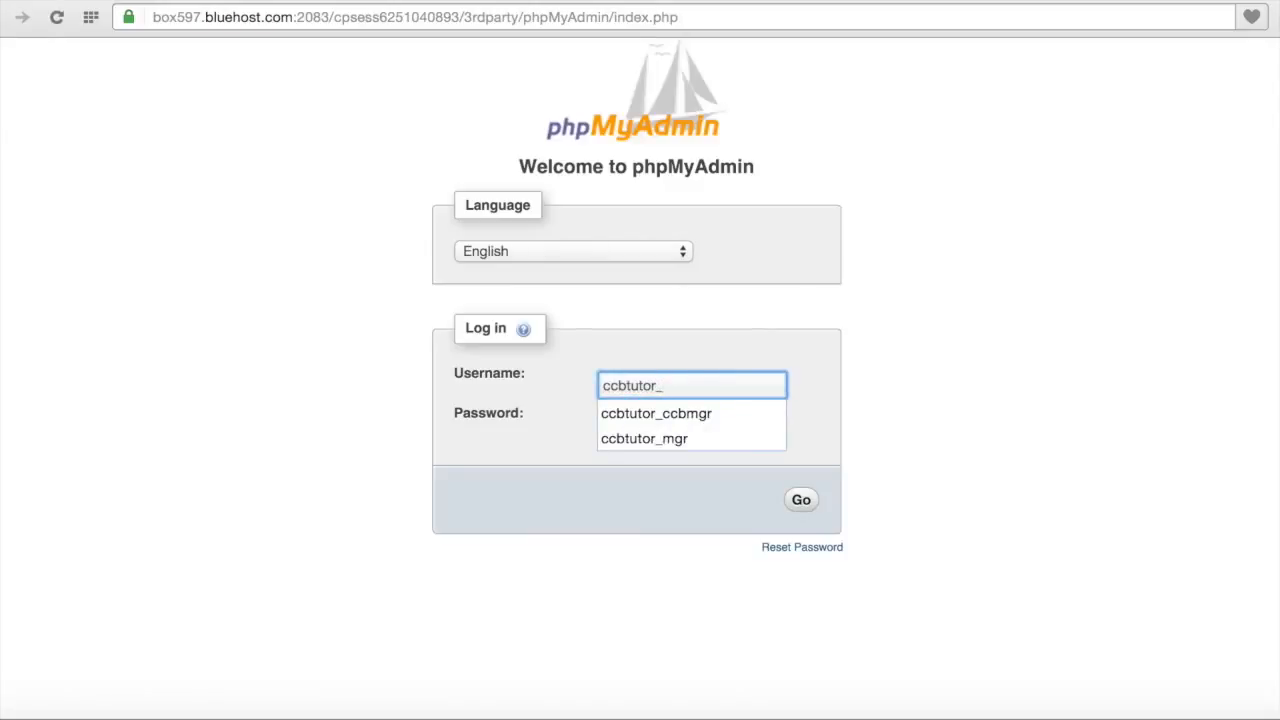
key(Down)
click(709, 416)
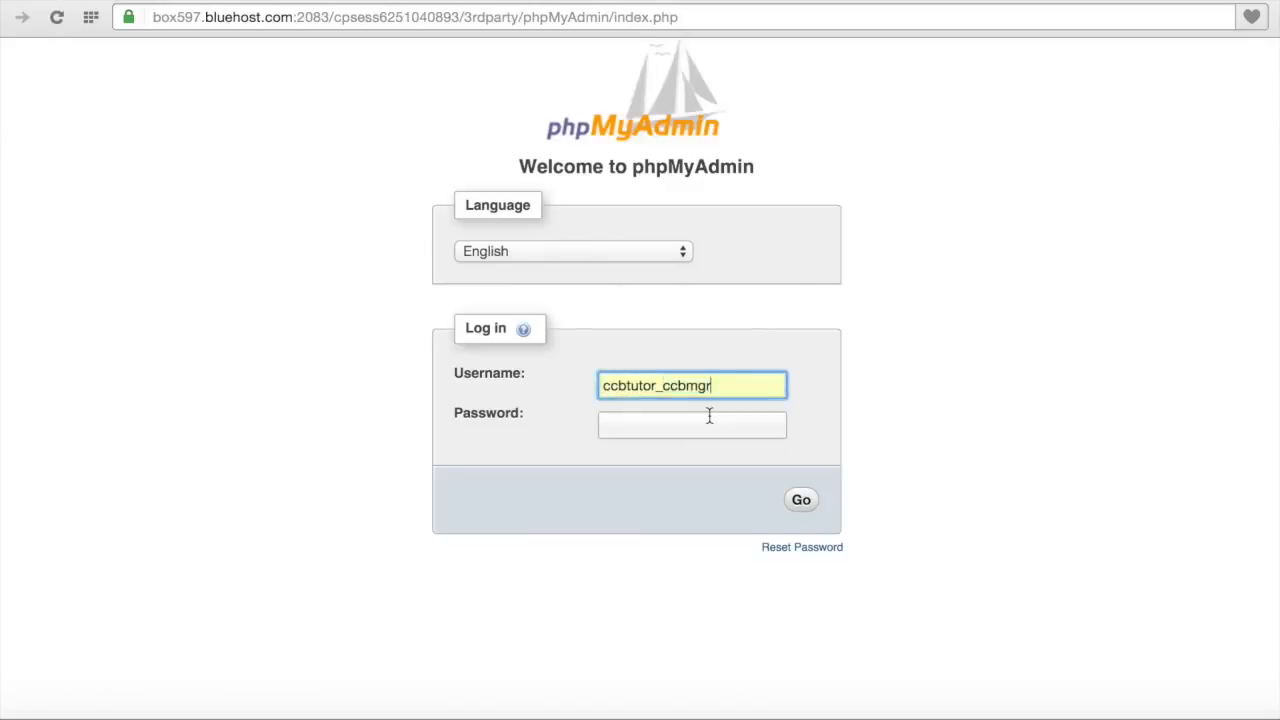
click(709, 424)
text(*********)
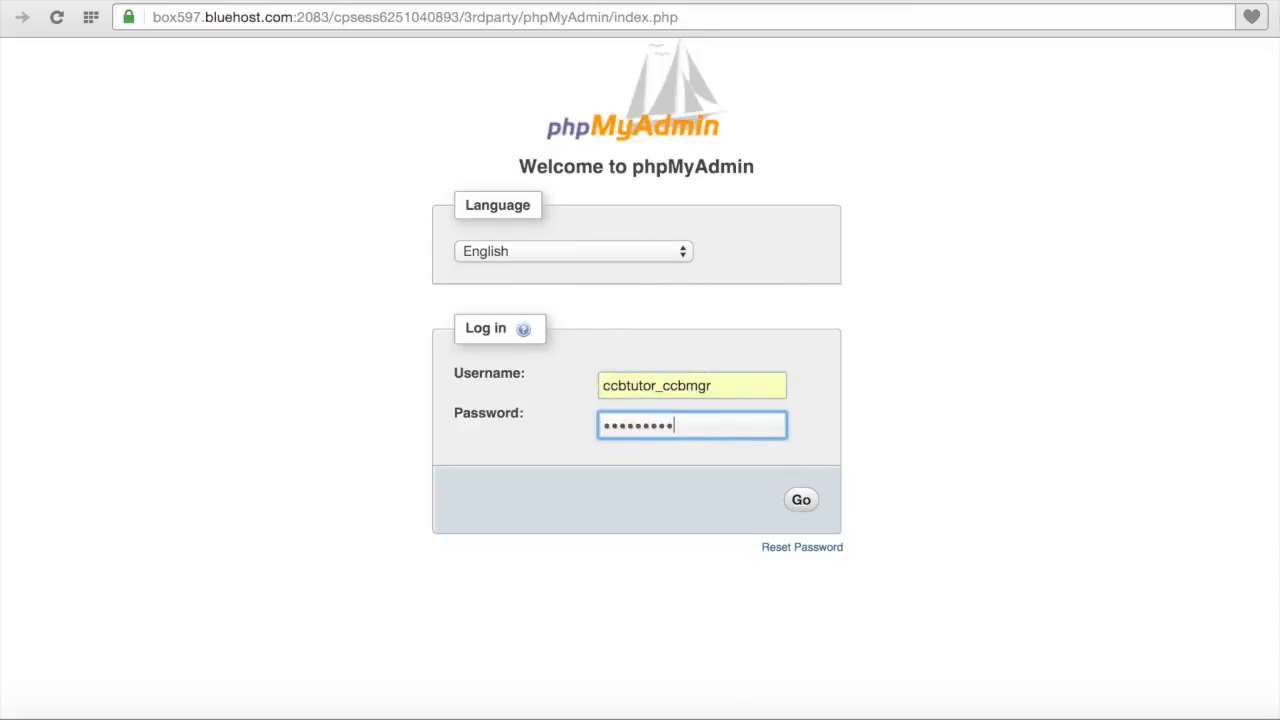
click(802, 505)
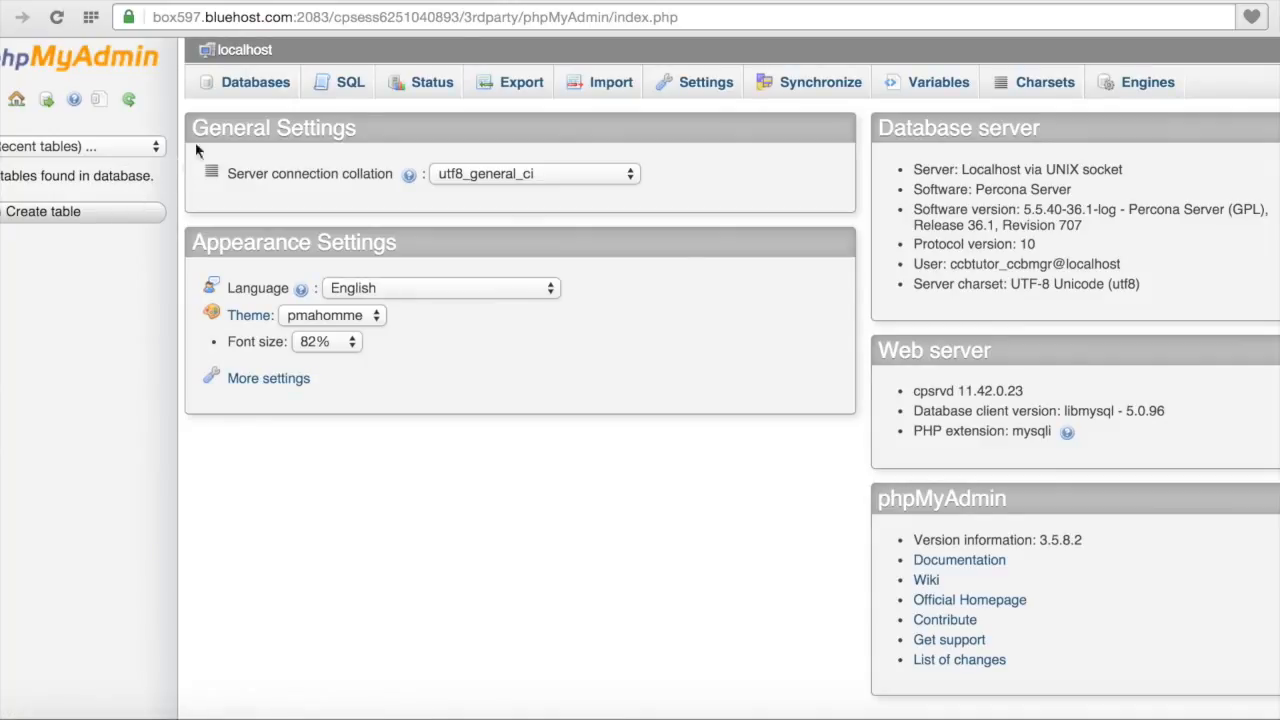
Step: From the Databases list, open ccbtutor_ccbdata
click(251, 88)
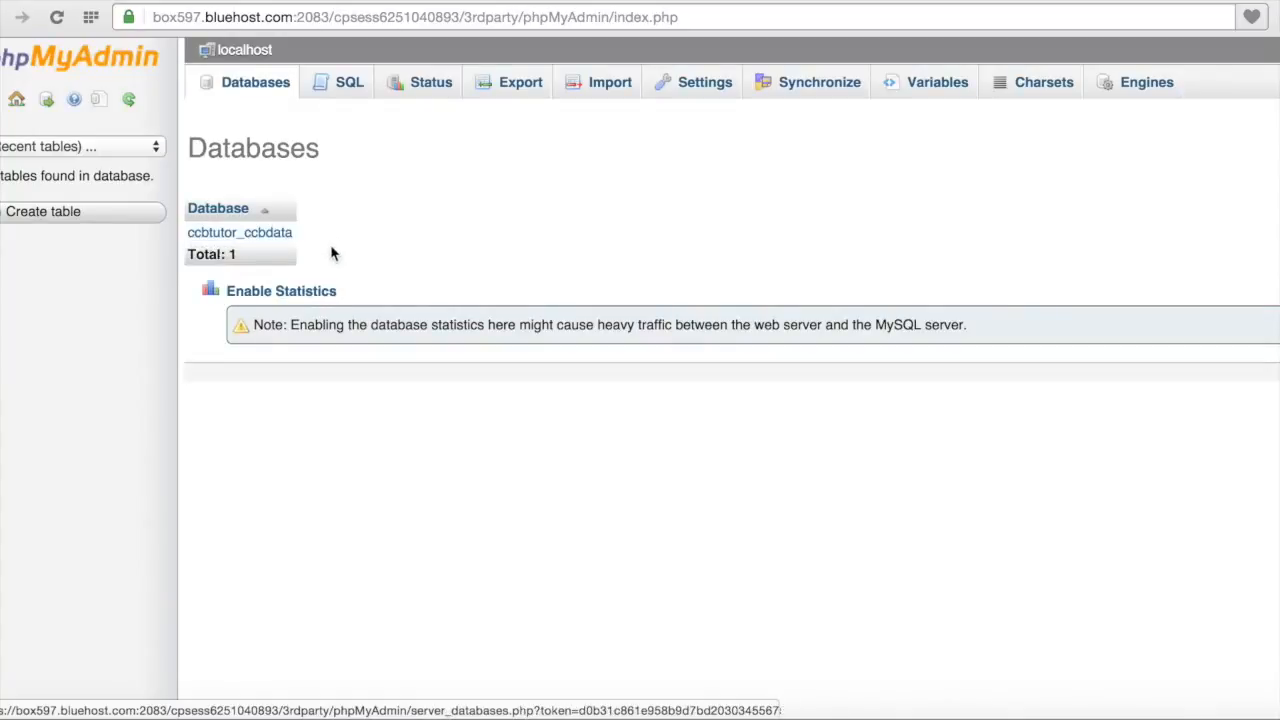
click(277, 84)
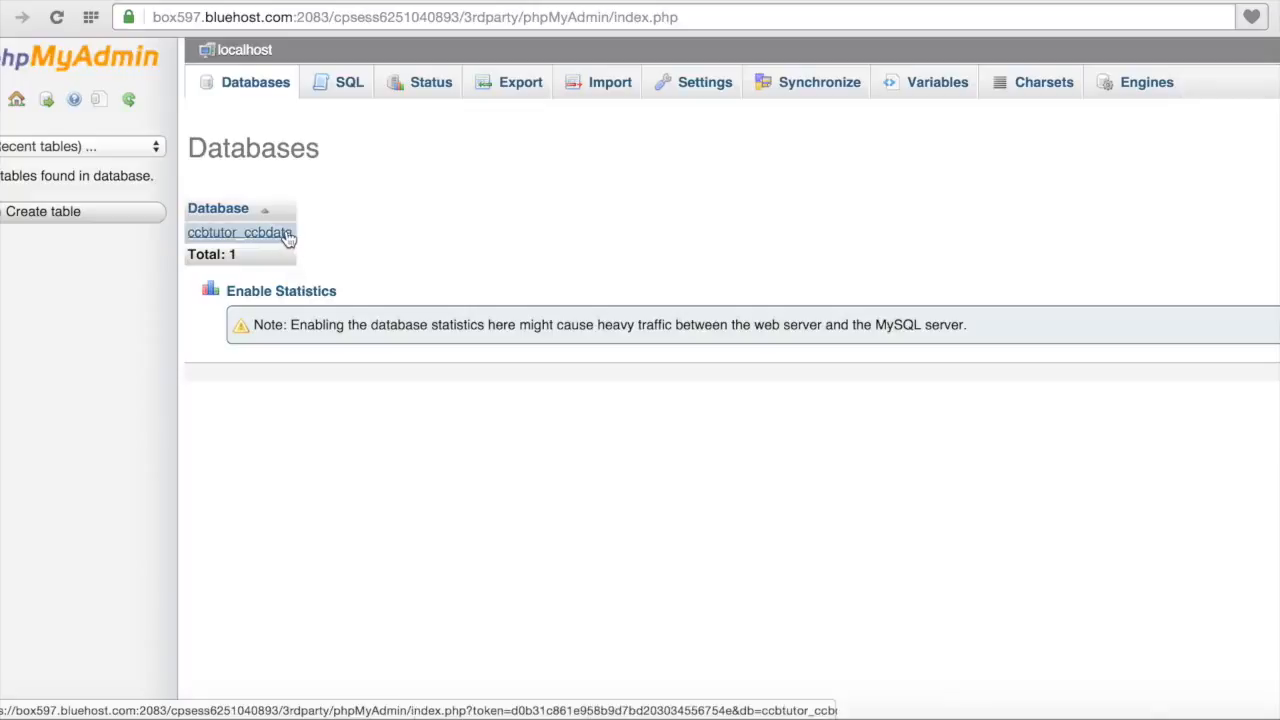
click(288, 233)
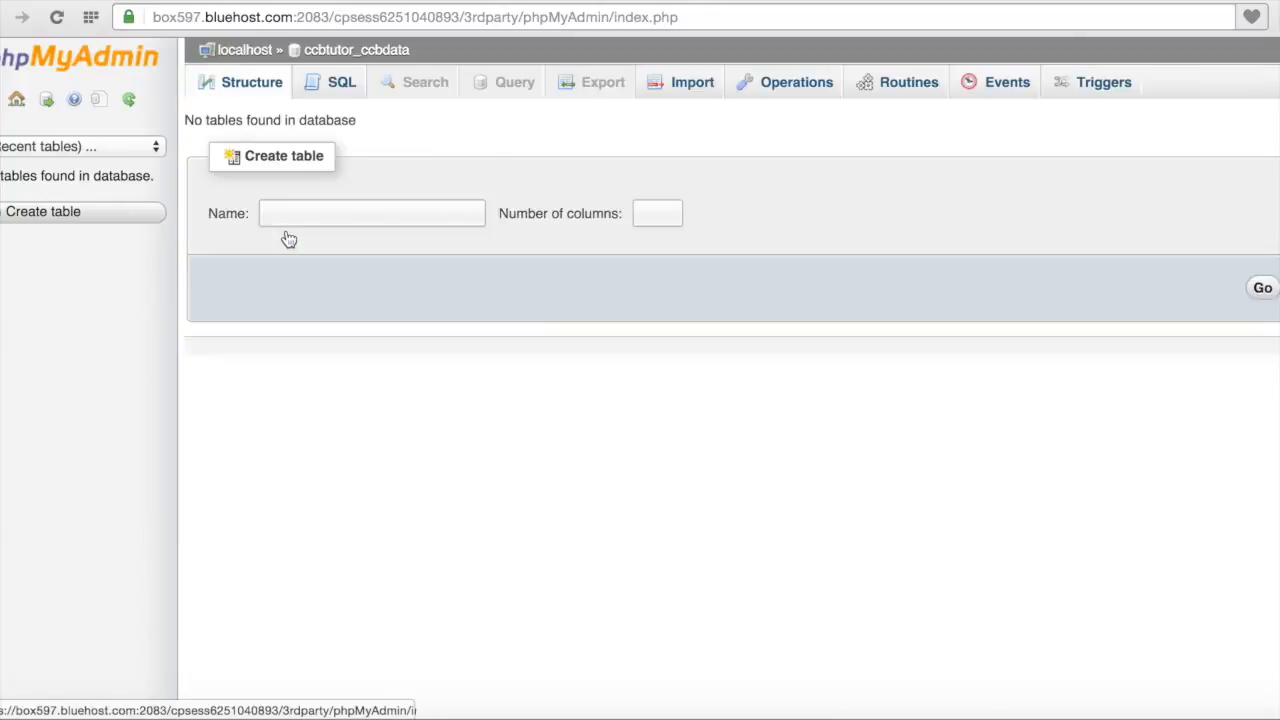
Step: Start a new table named test with 1 column
click(304, 220)
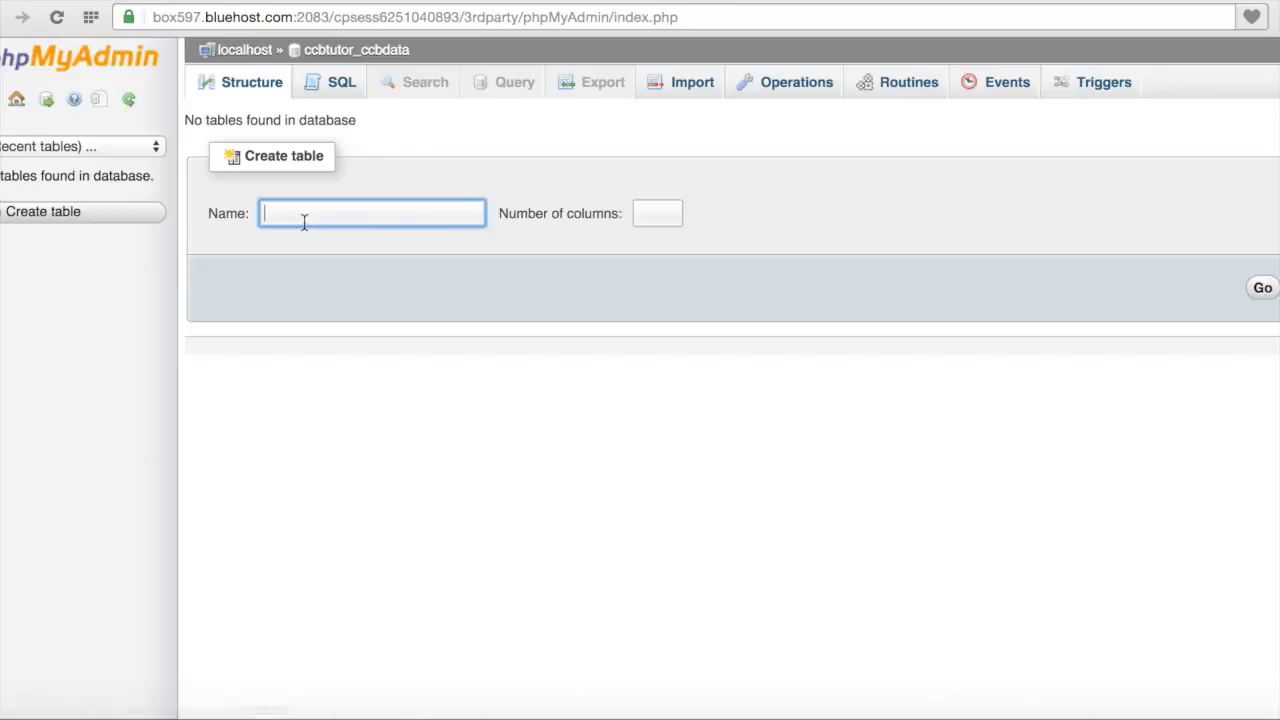
text(test)
click(666, 218)
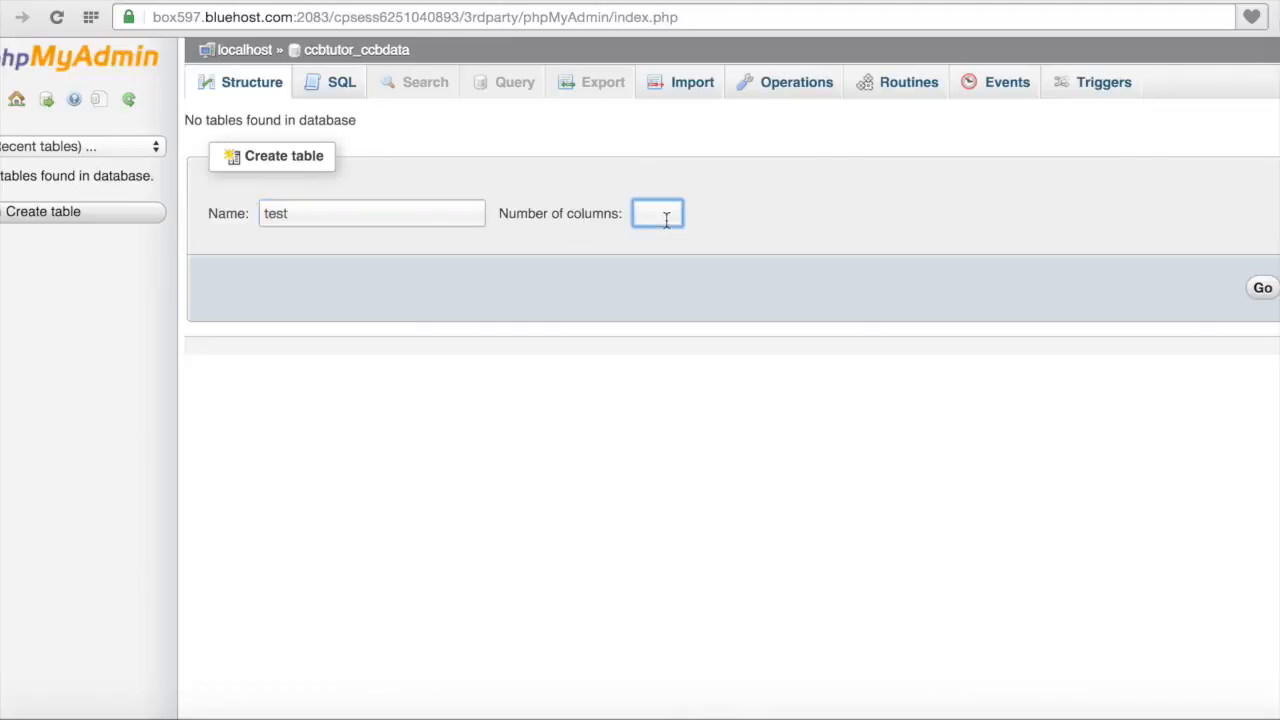
text(1)
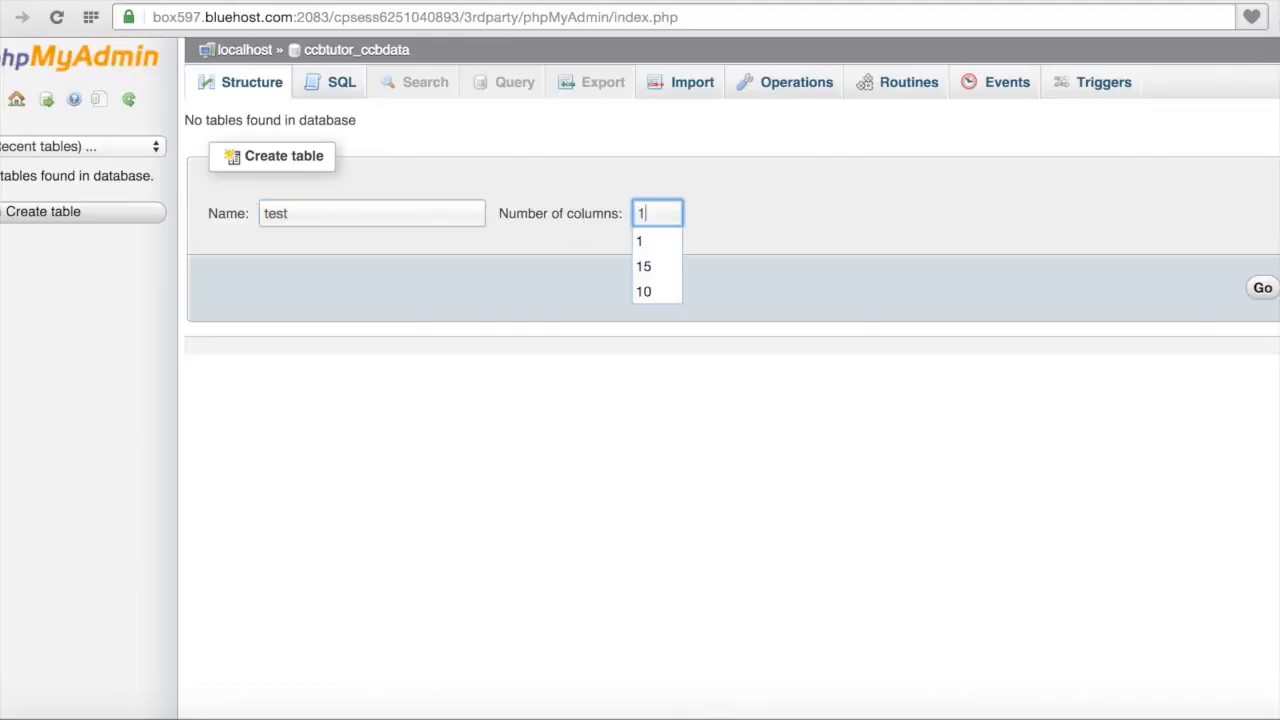
click(1263, 290)
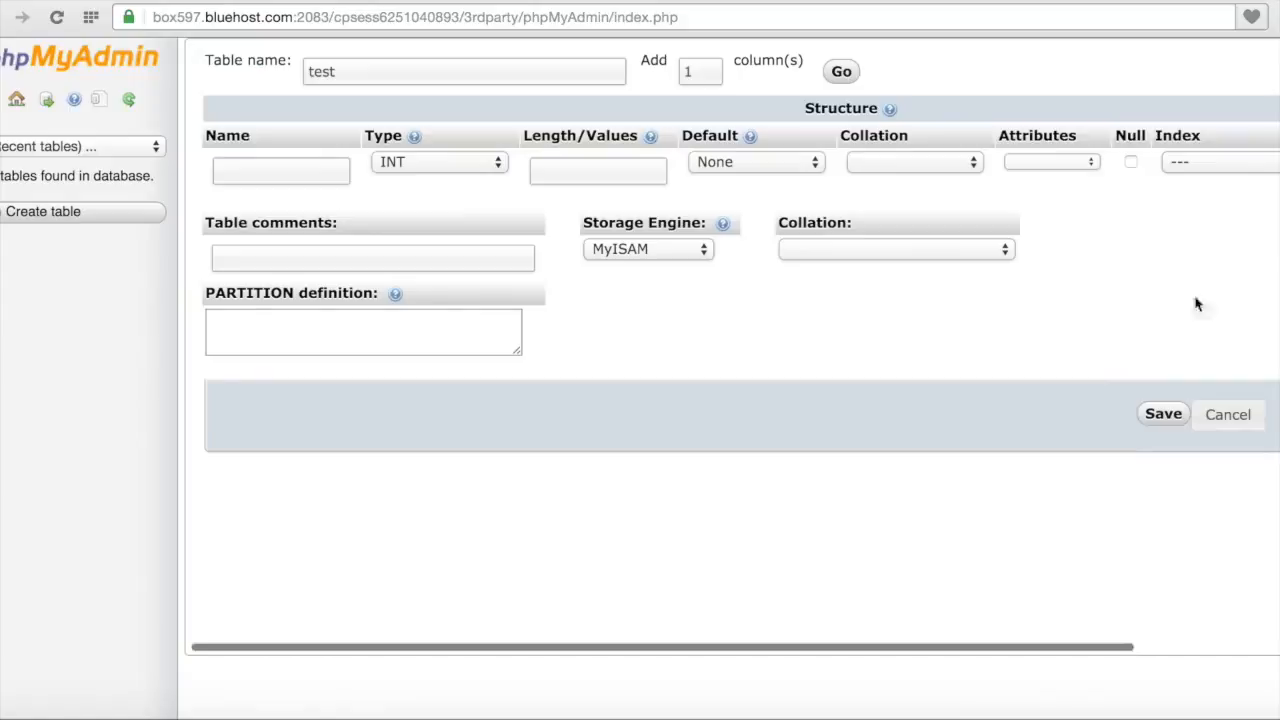
Step: Name the table's column primaryid
click(312, 173)
text(pkid)
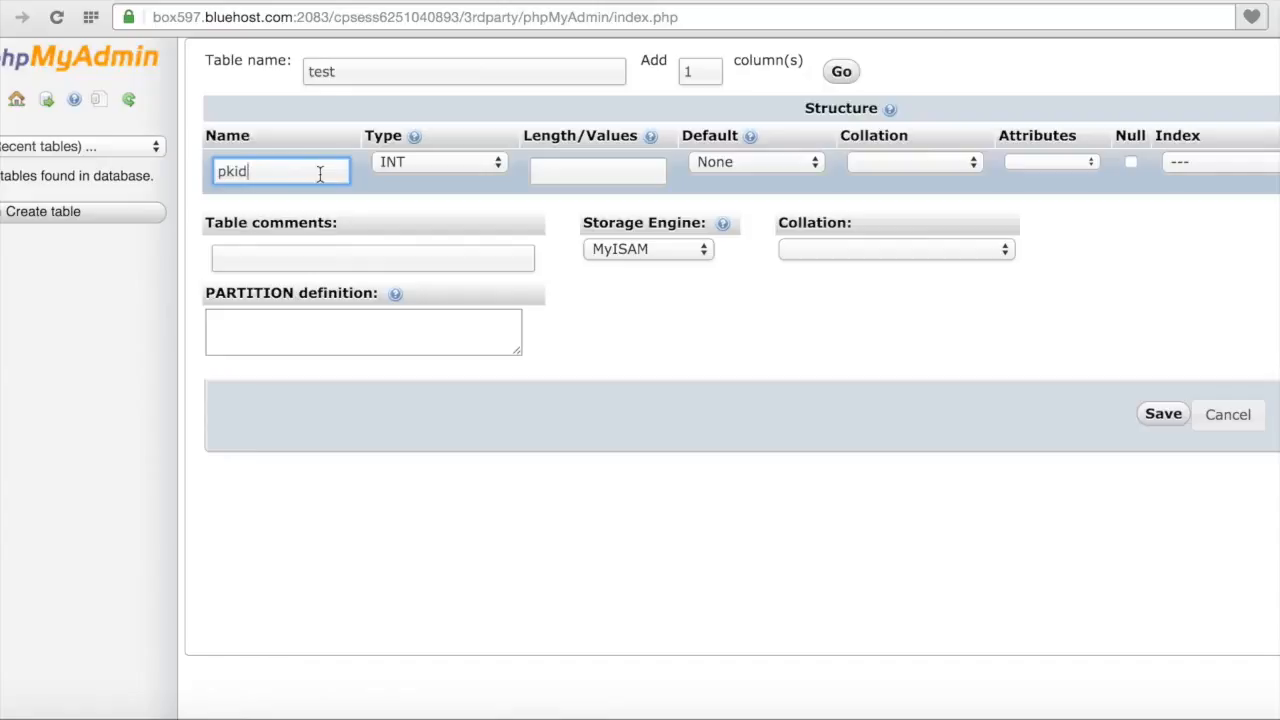
click(230, 171)
text(rimary)
key(Delete)
Step: Make primaryid UNSIGNED, the PRIMARY index, and auto-increment (A_I)
click(1077, 163)
click(1076, 189)
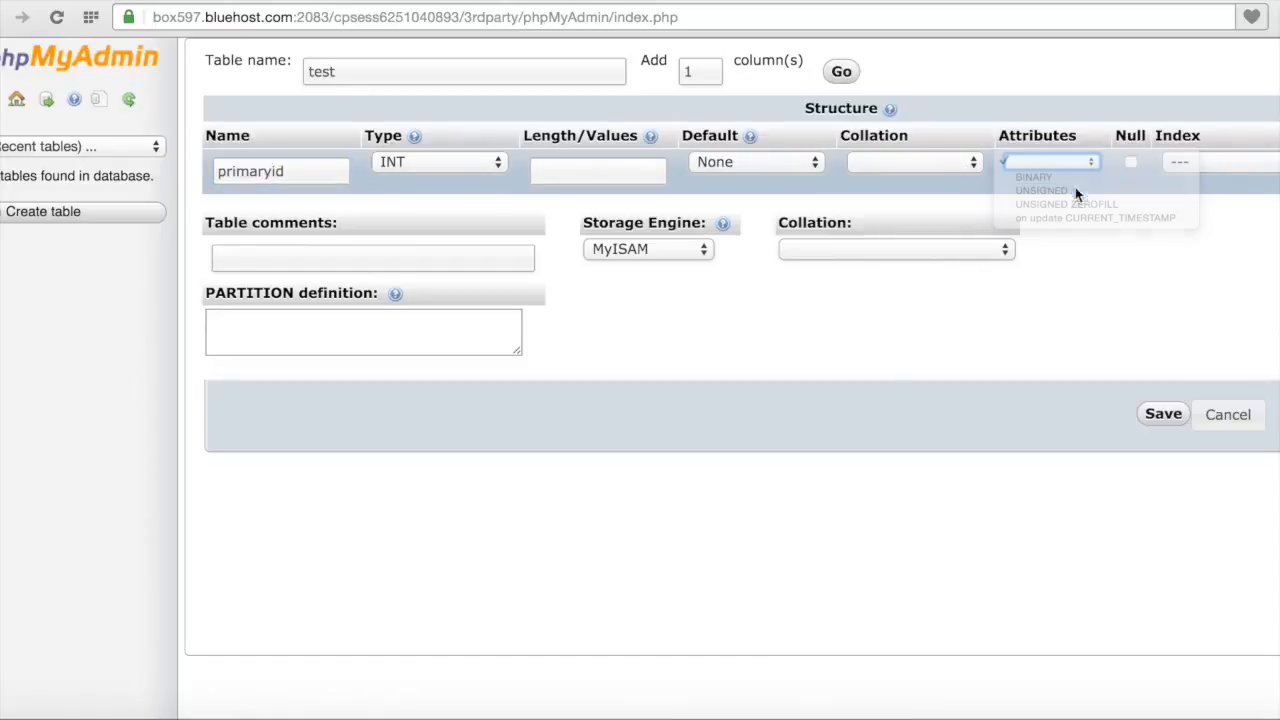
click(1196, 173)
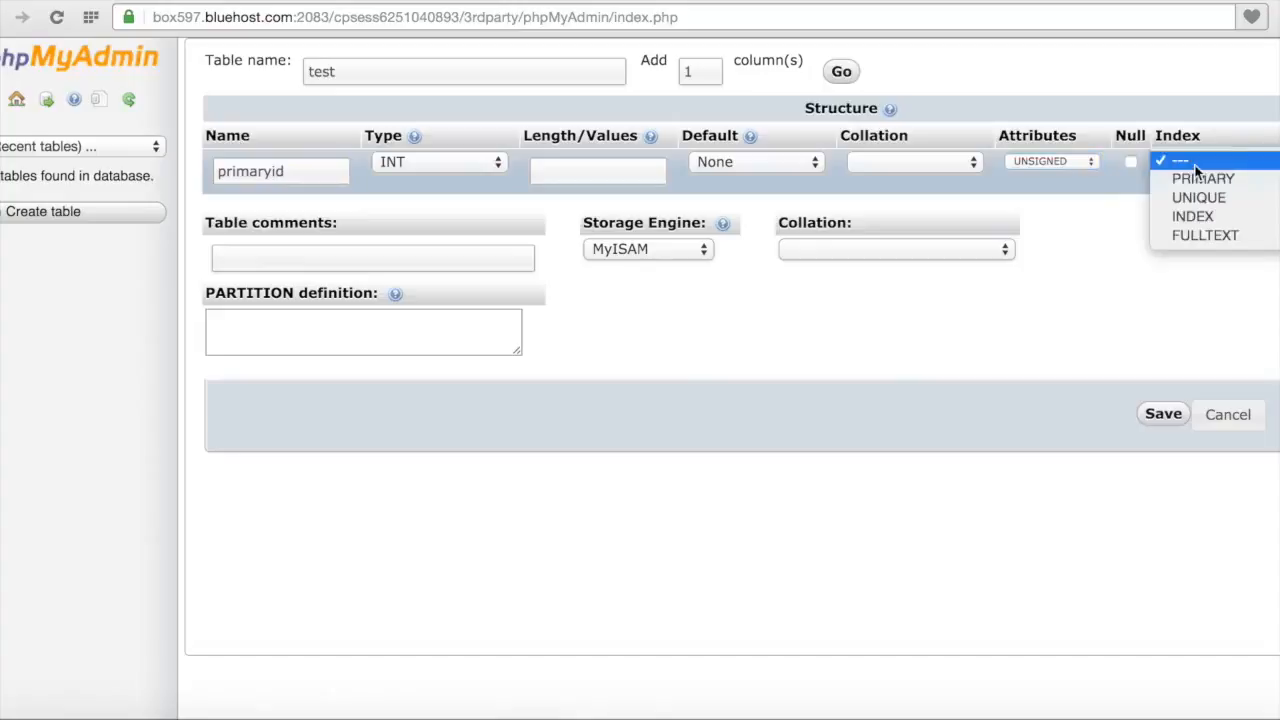
click(1194, 177)
scroll(1186, 266, right, 4)
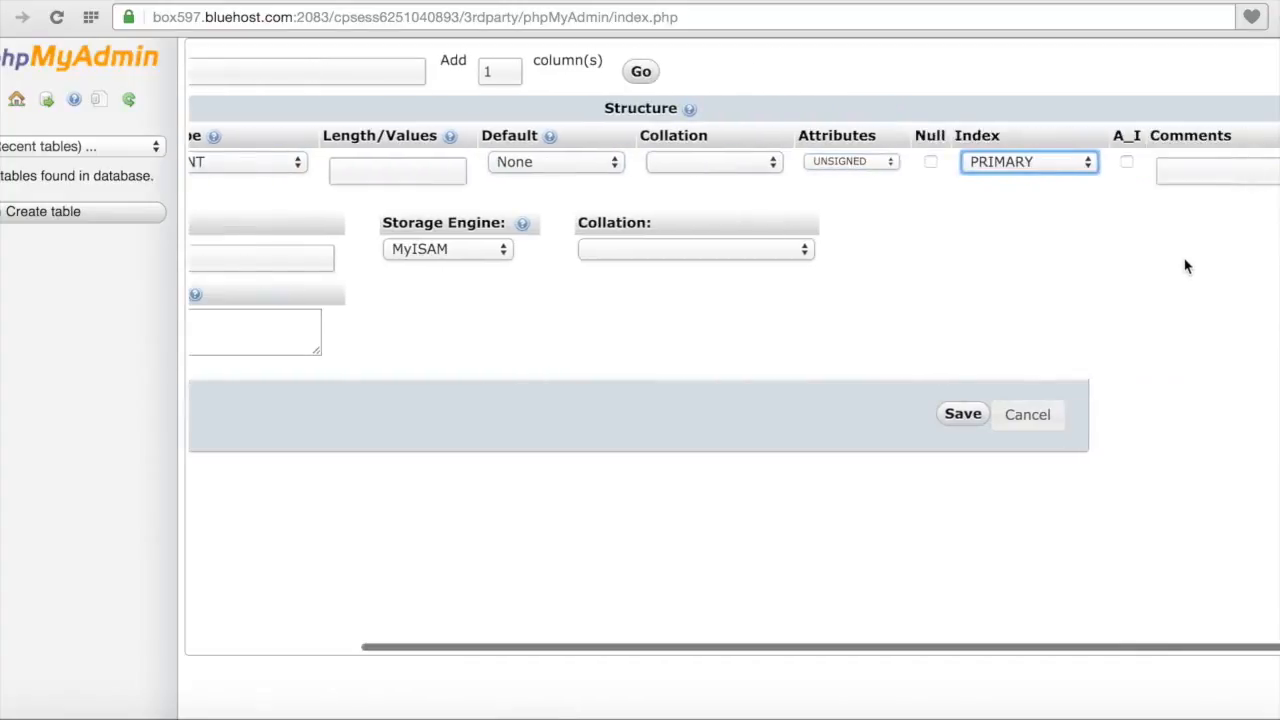
click(1127, 163)
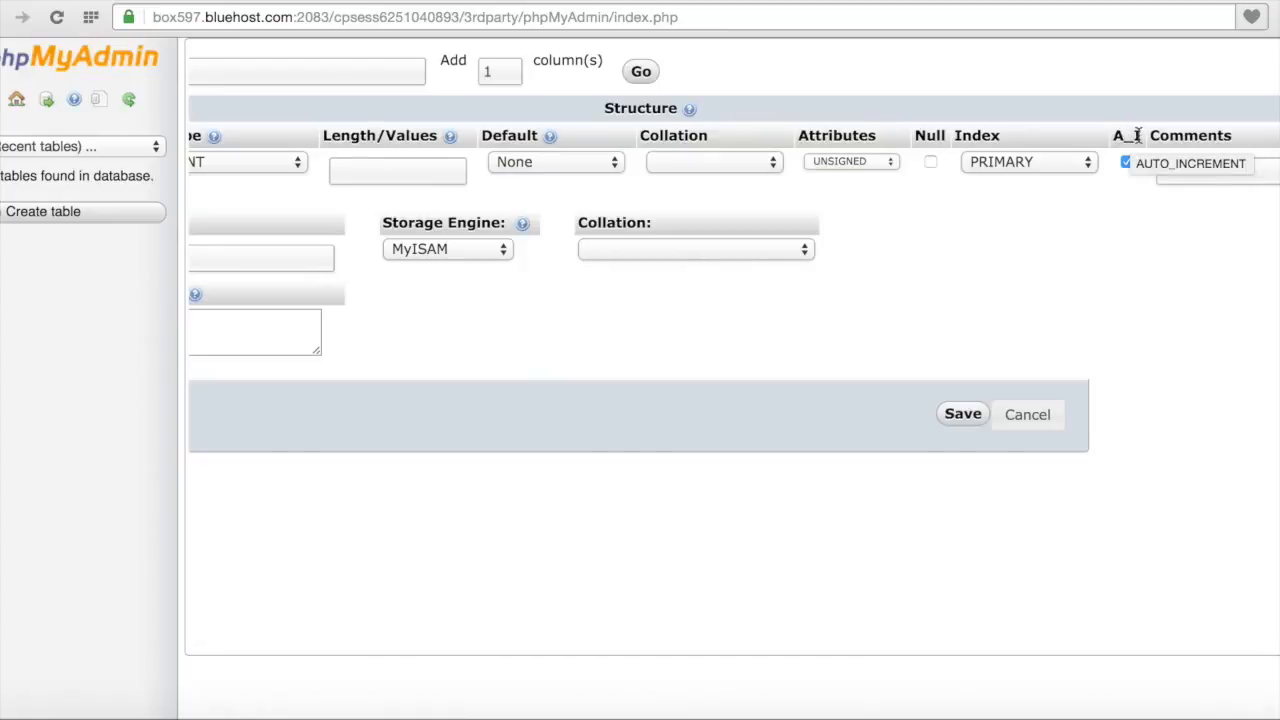
scroll(1037, 321, left, 5)
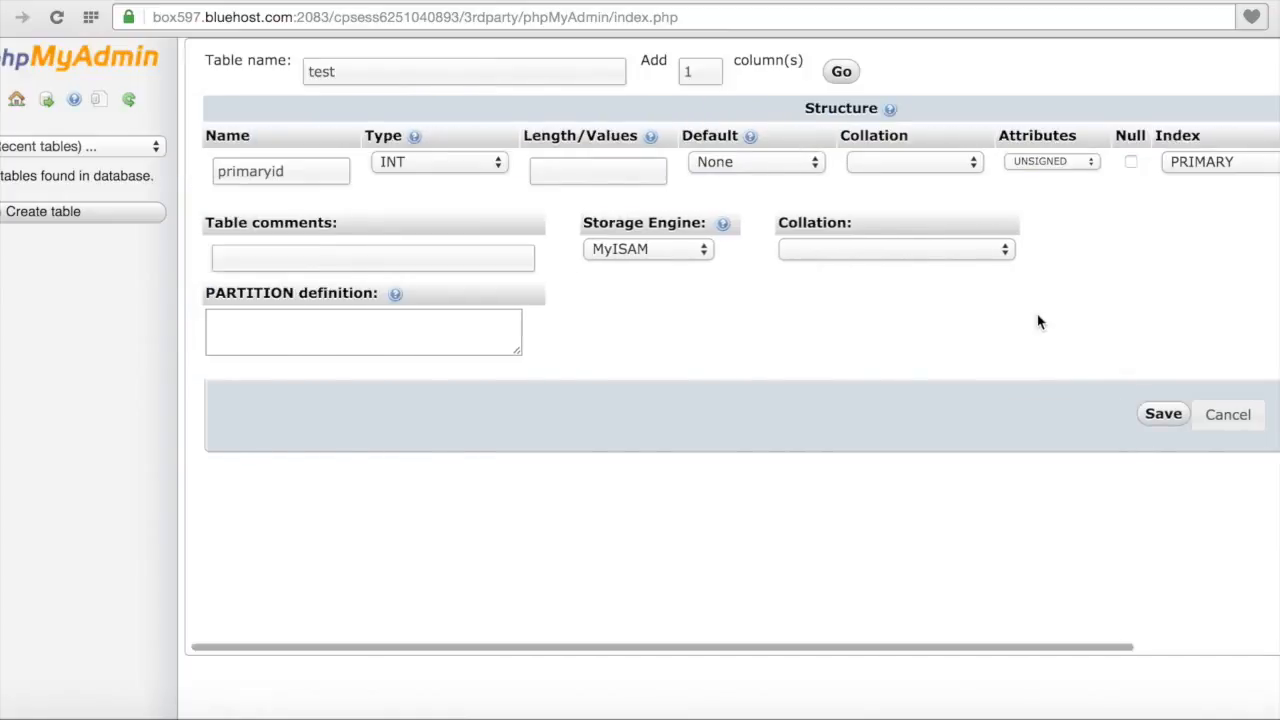
Step: Keep MyISAM as the storage engine and save the test table
click(696, 252)
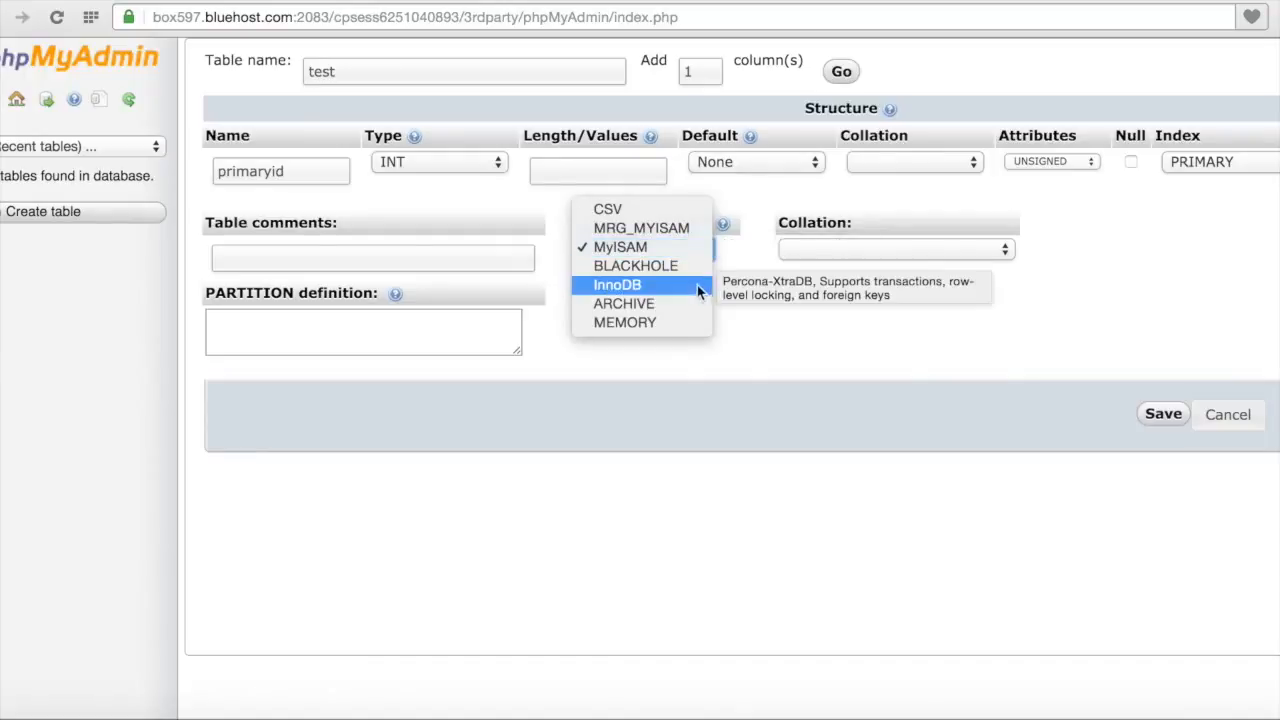
click(770, 347)
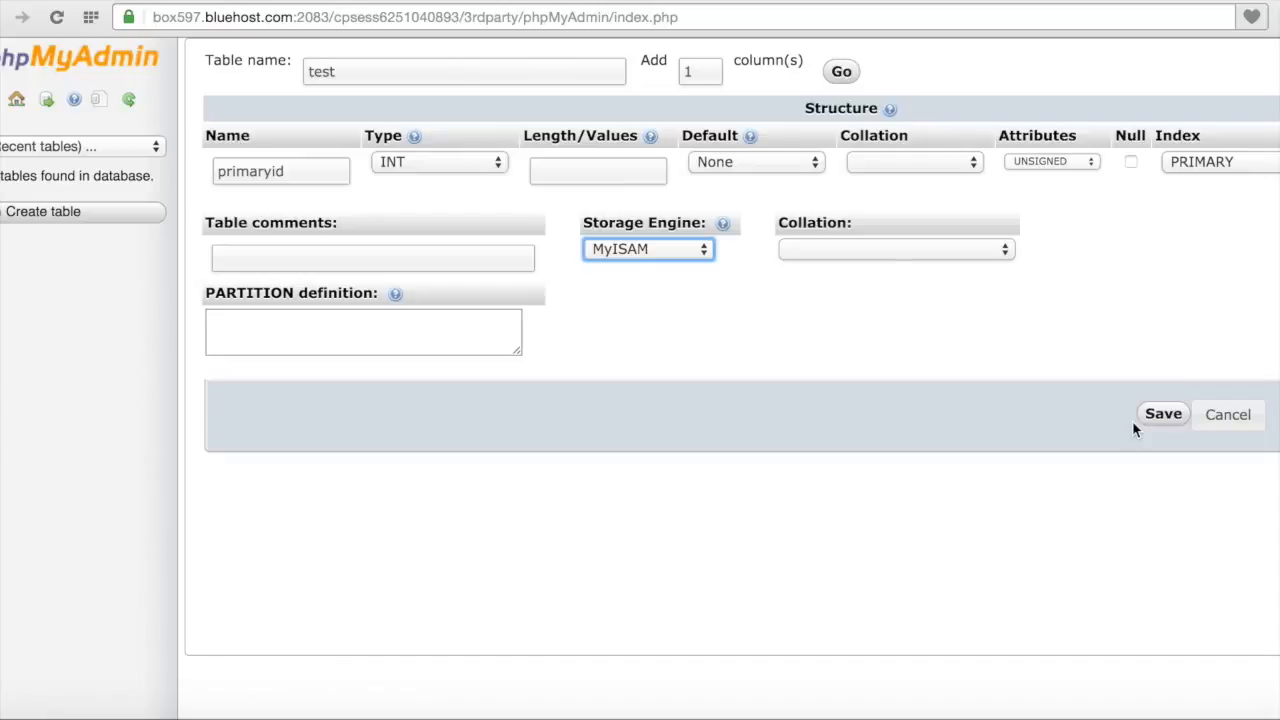
click(1158, 415)
click(1160, 417)
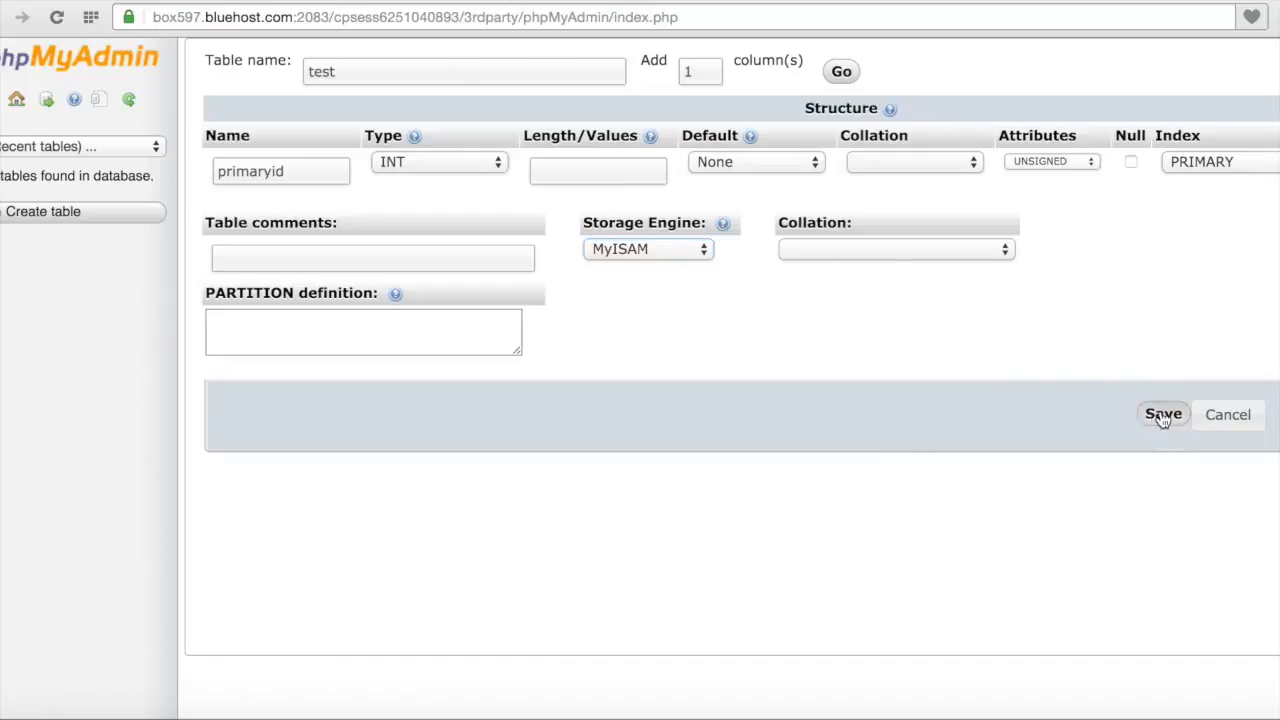
click(1162, 418)
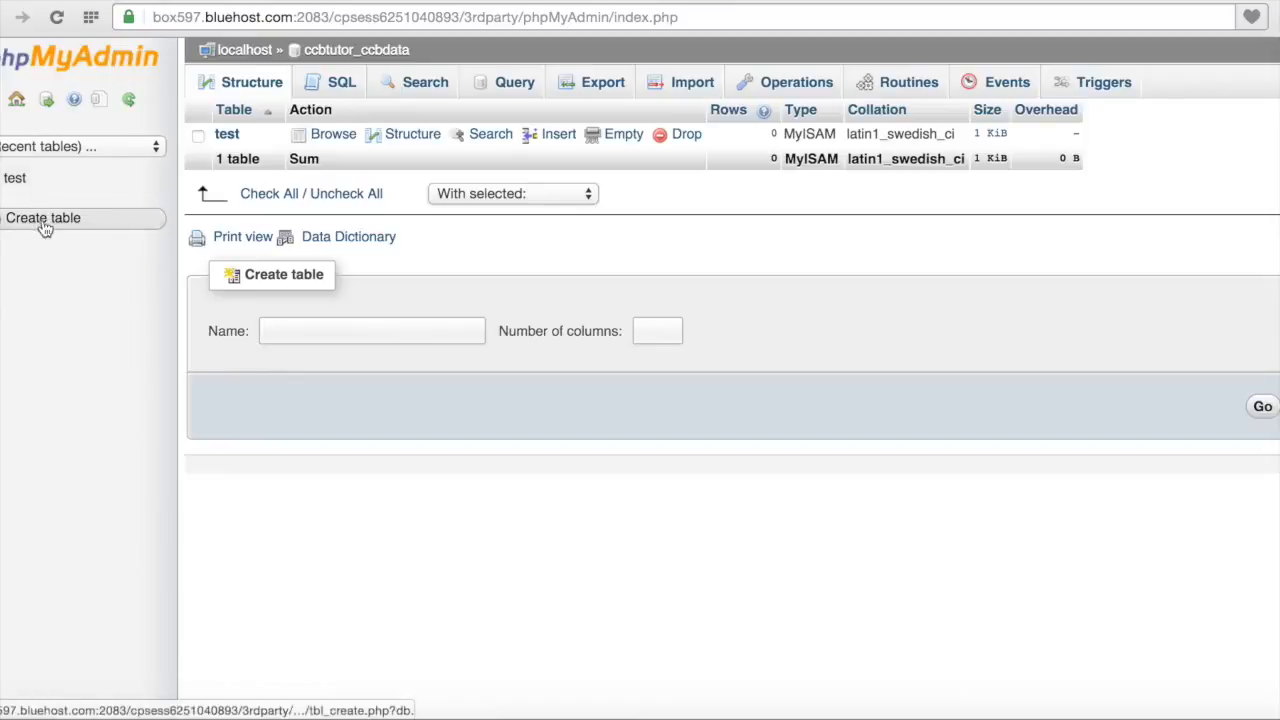
Step: Start naming a table 'test2', then show the test table's structure with primaryid unsigned auto-increment
click(294, 336)
text(test2)
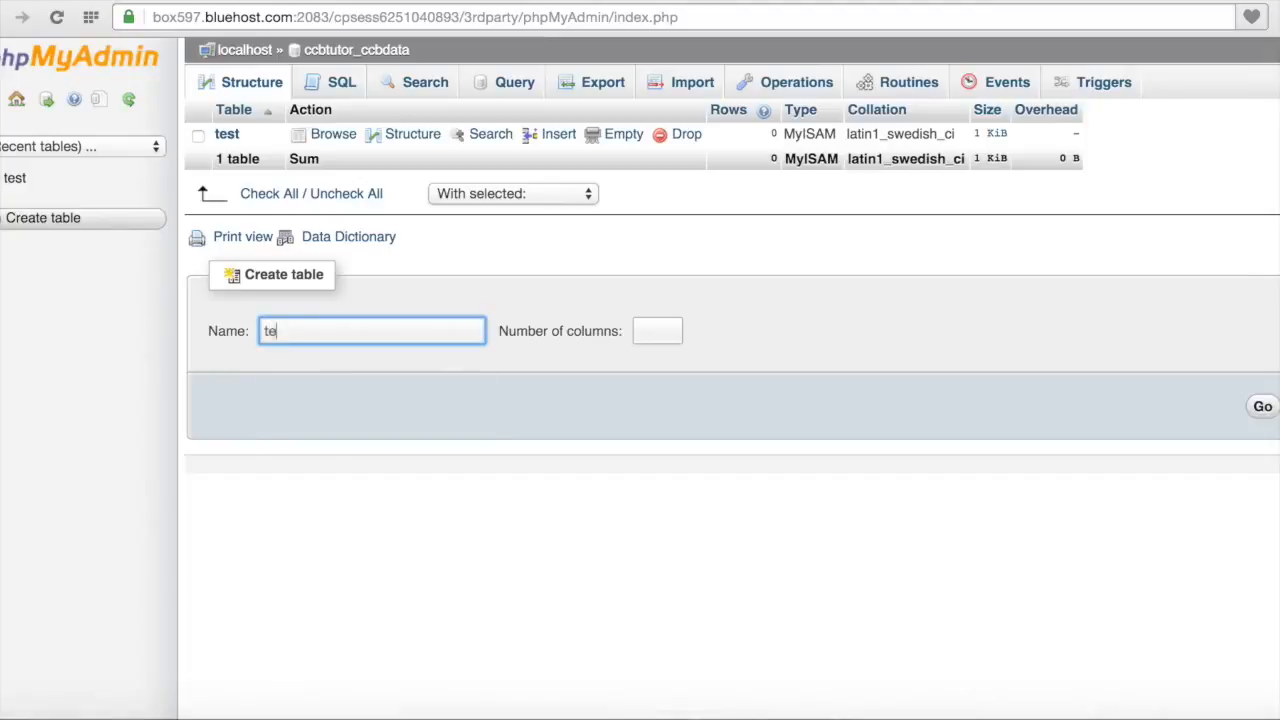
click(658, 335)
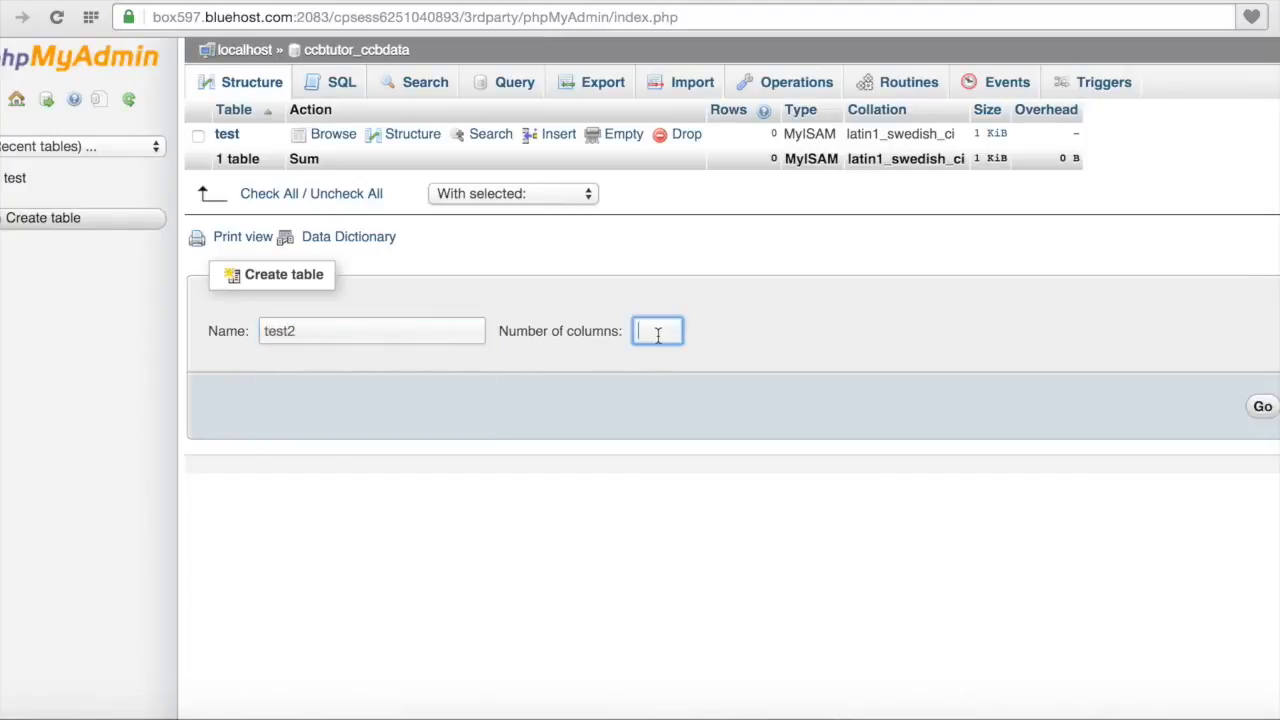
click(228, 134)
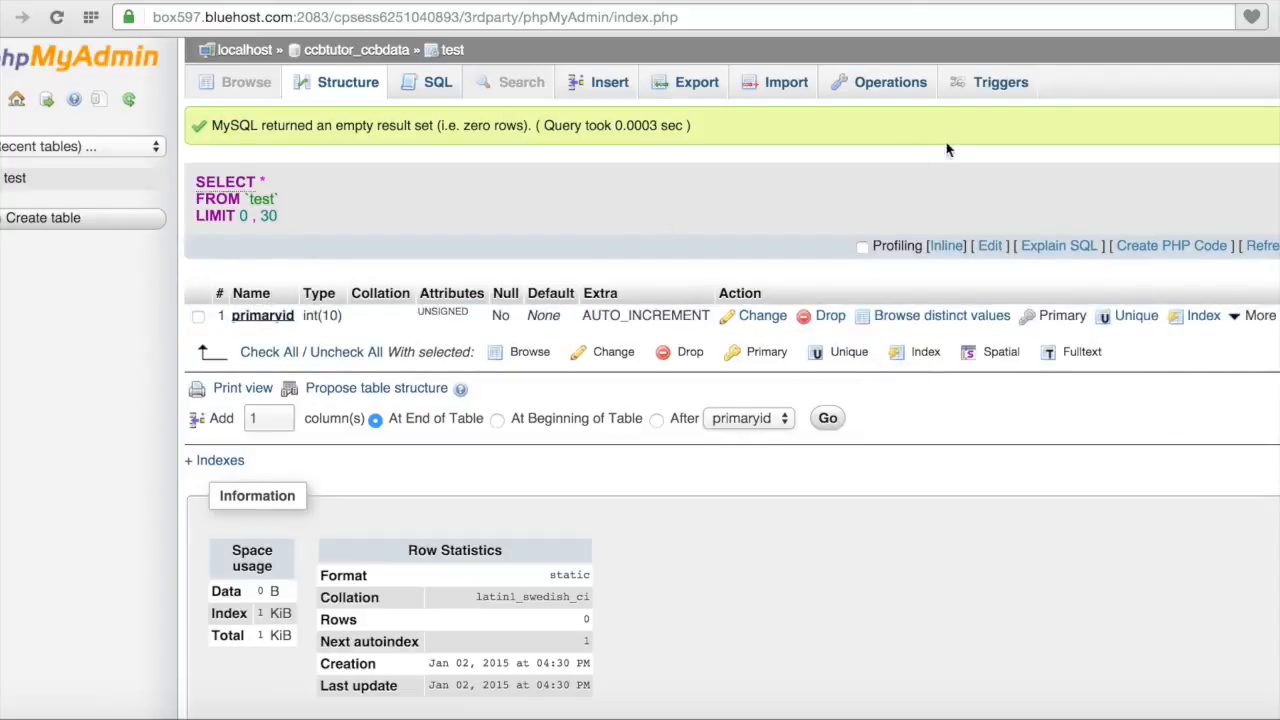
Step: Return to the Bluehost cPanel Home page showing the Database tools
click(1002, 4)
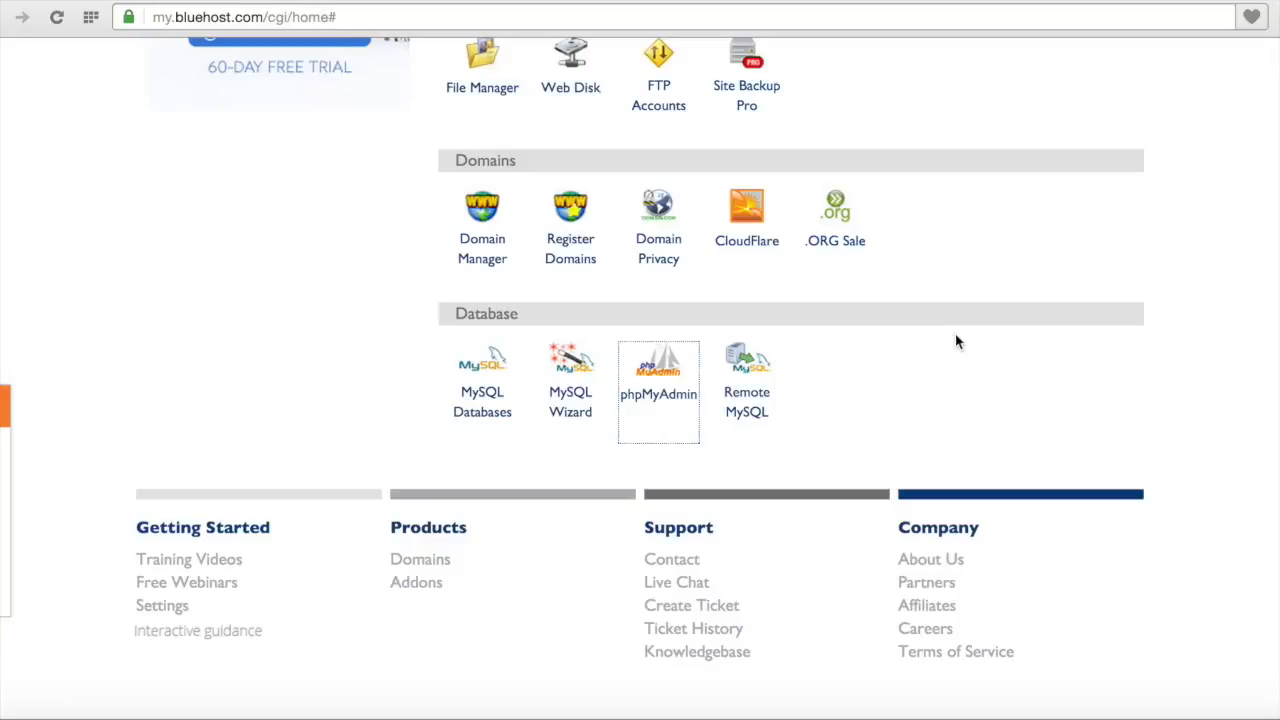
scroll(955, 342, up, 5)
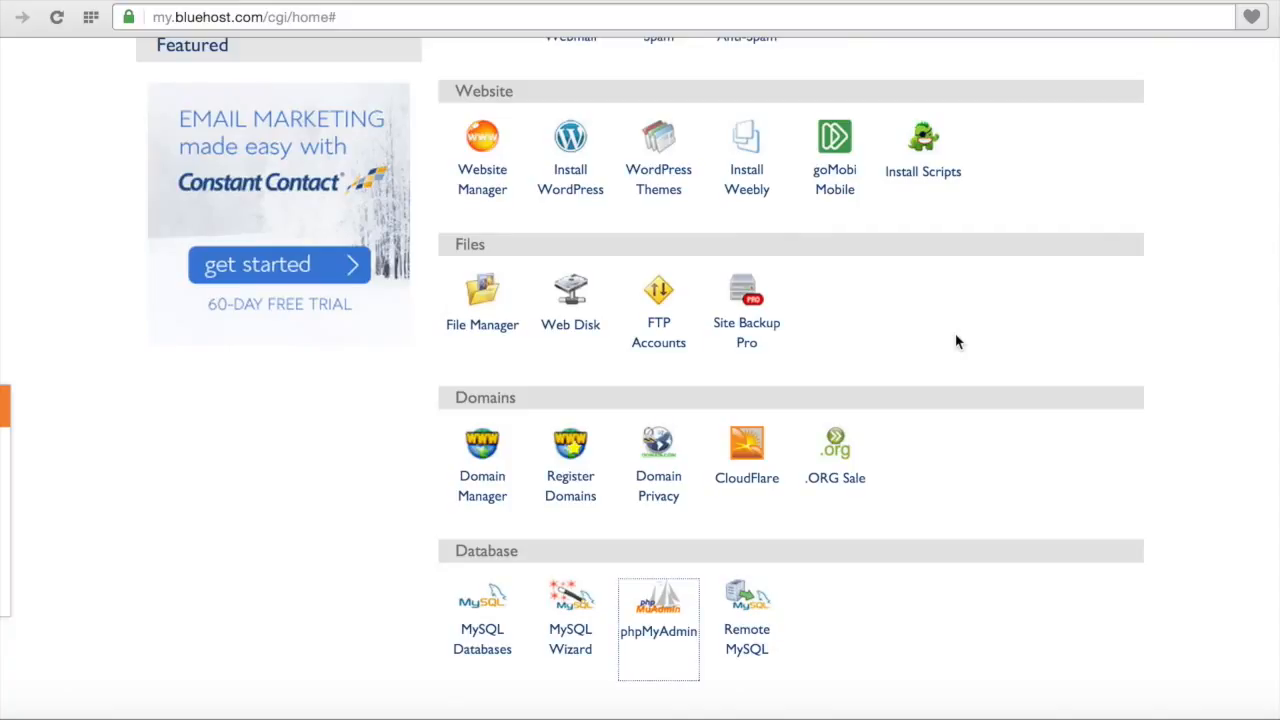
scroll(955, 342, down, 3)
scroll(955, 342, up, 12)
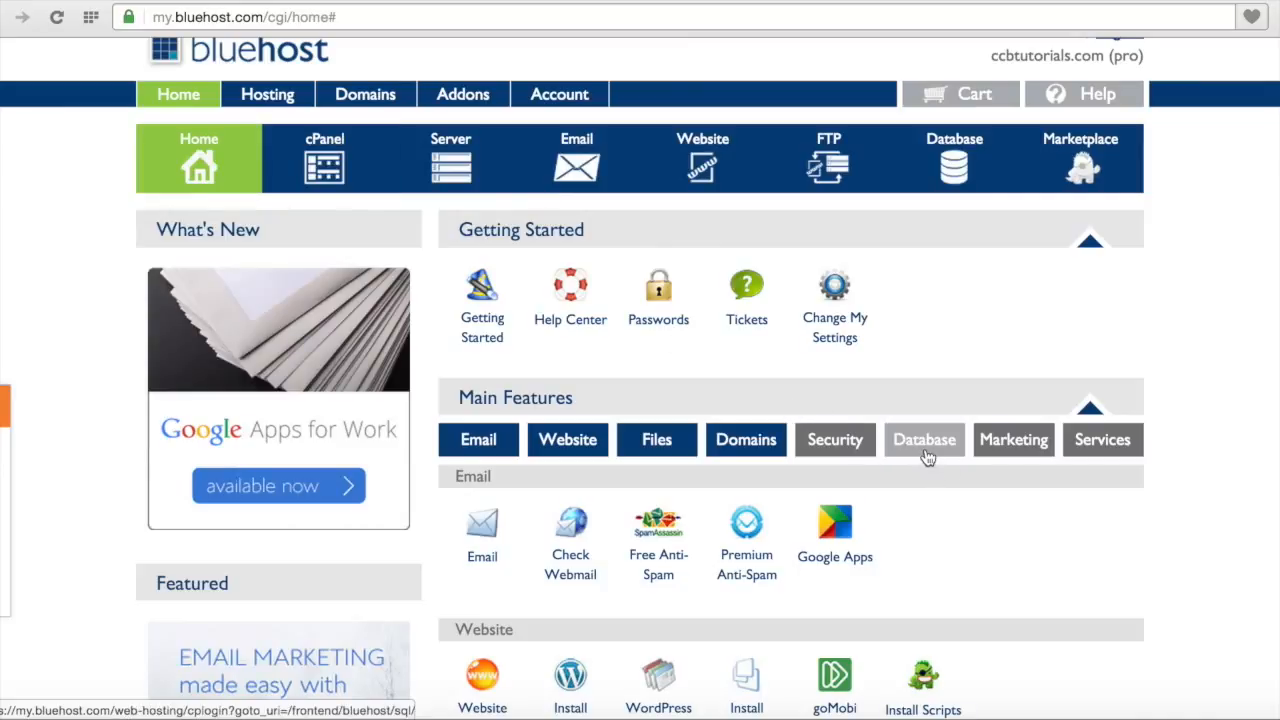
scroll(928, 523, down, 5)
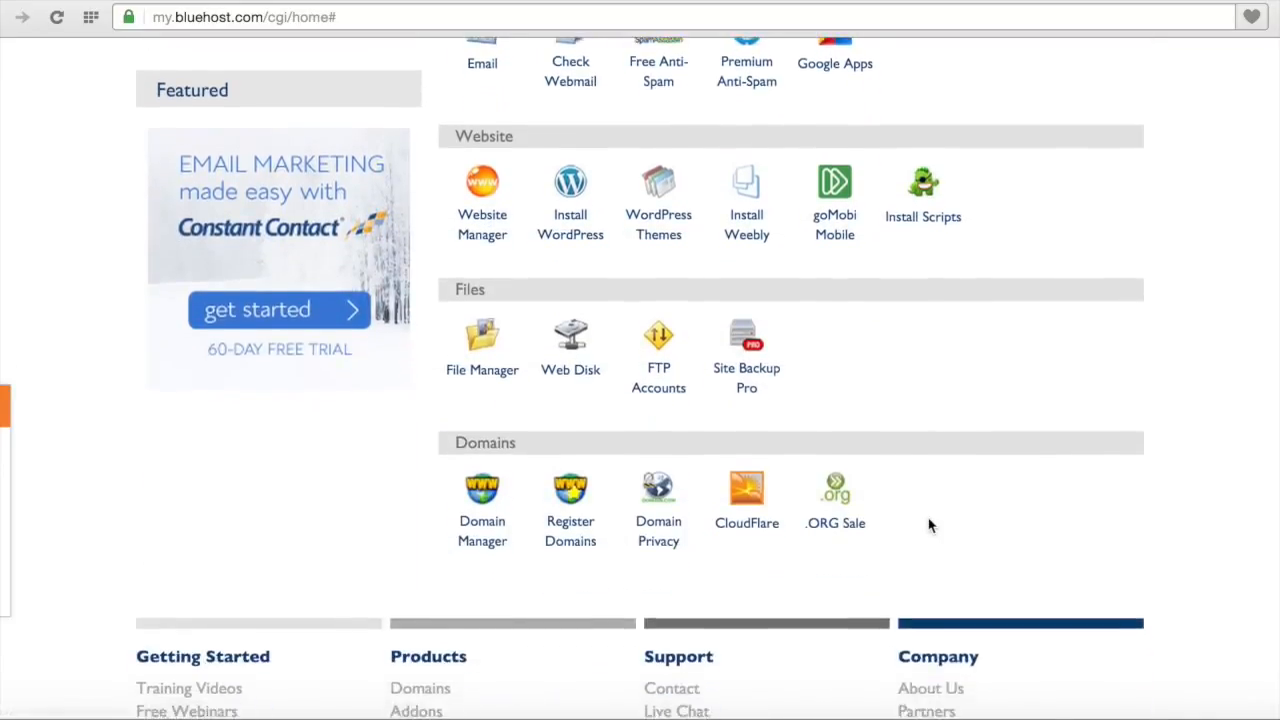
scroll(935, 426, up, 4)
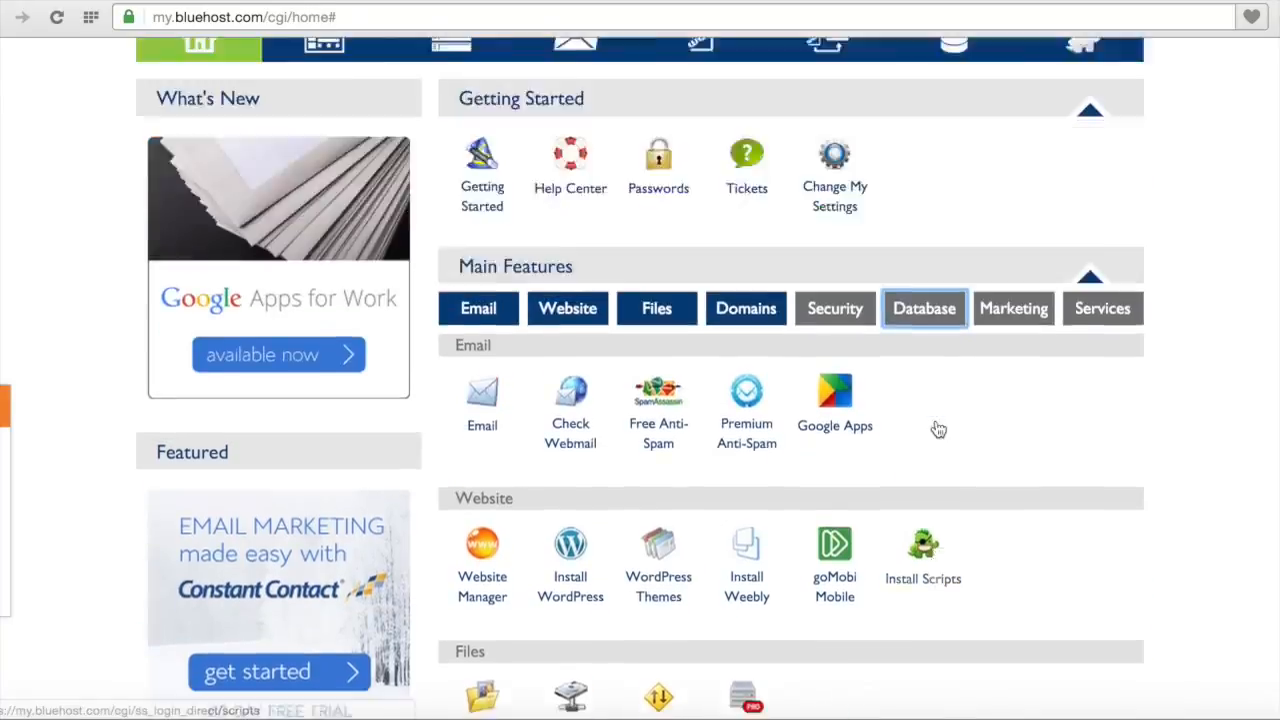
scroll(938, 429, up, 2)
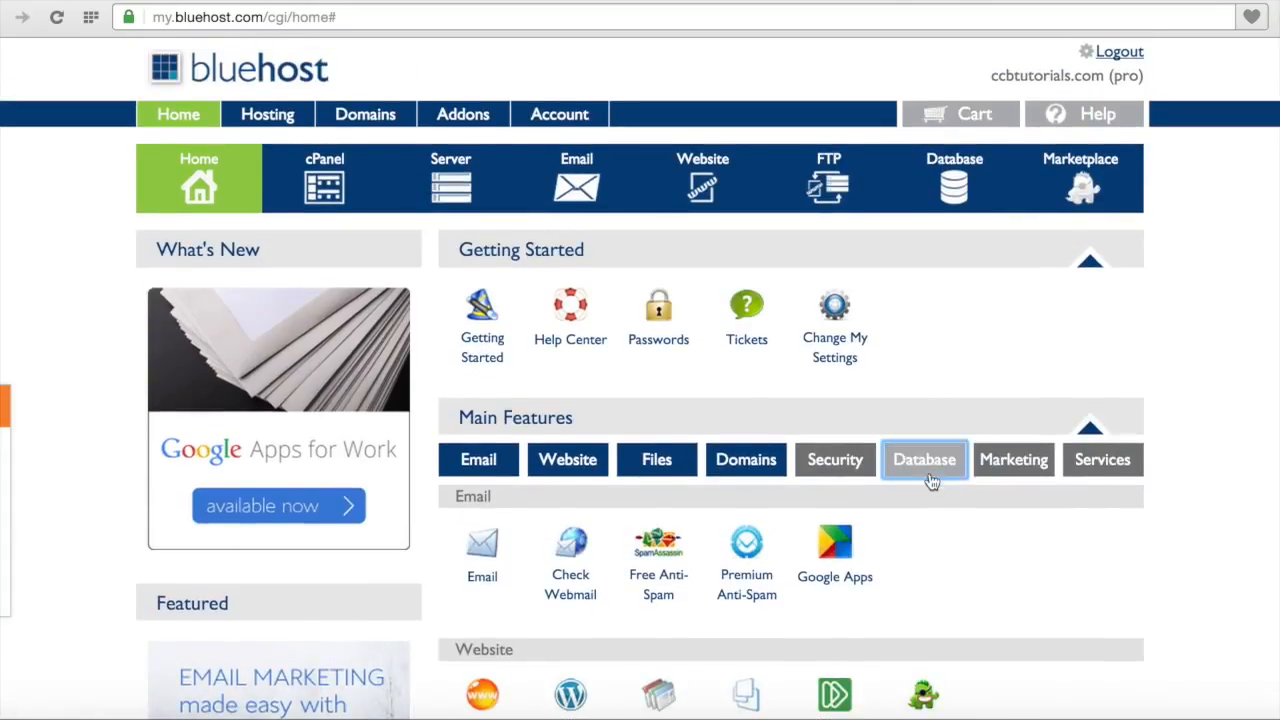
scroll(939, 509, down, 6)
scroll(939, 518, down, 1)
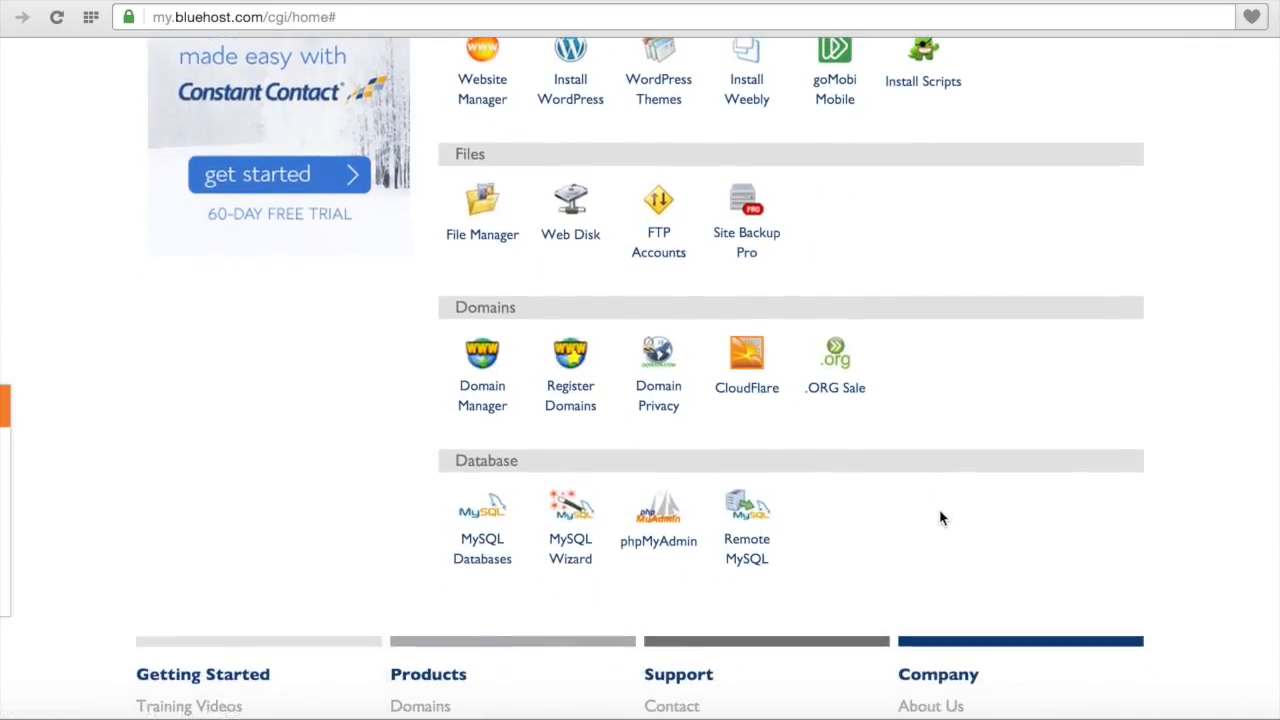